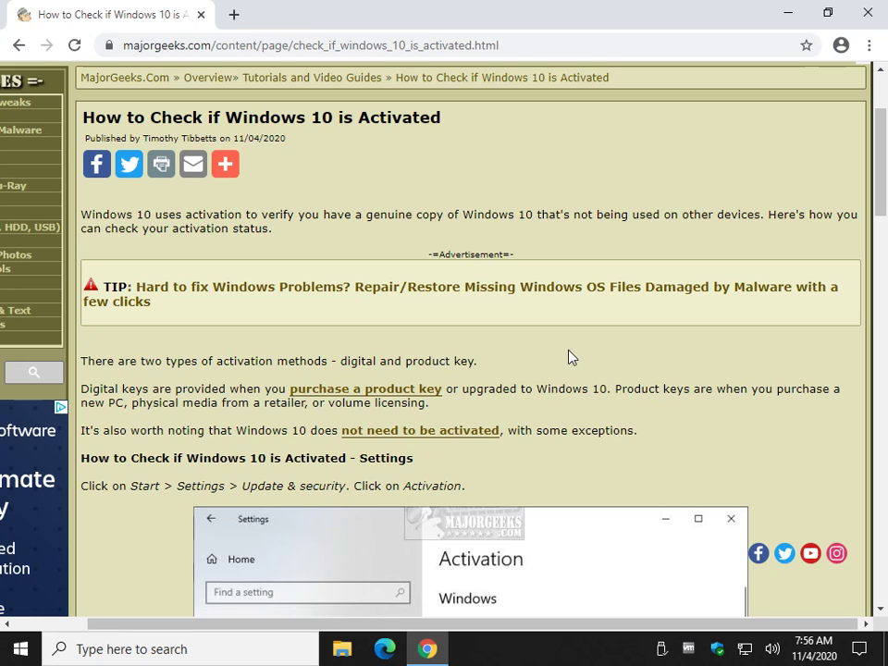
Step: Read the article's introduction and its section on checking Windows 10 activation through Settings
{"action": "scroll", "coordinate": [548, 332], "scroll_direction": "down", "scroll_amount": 1}
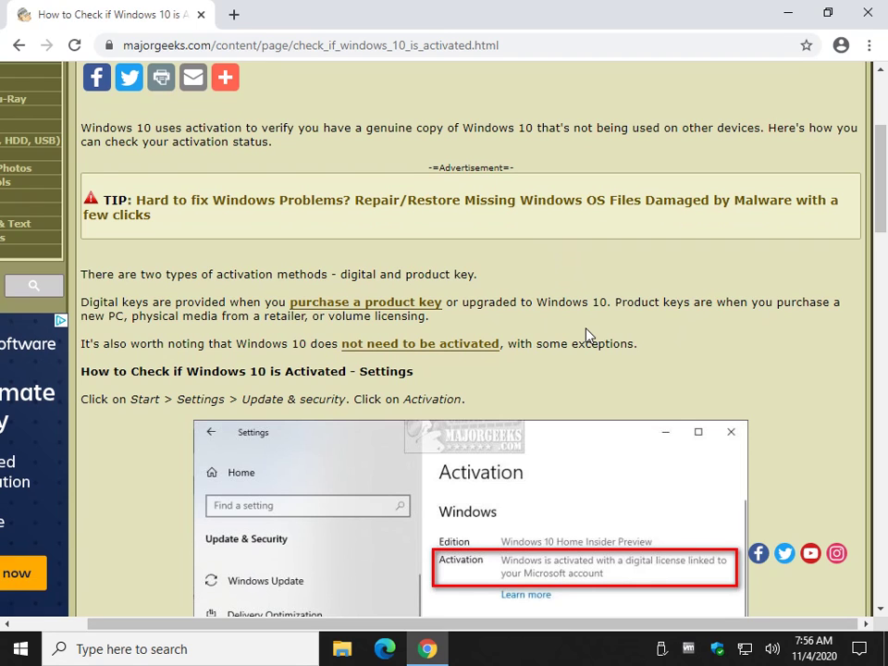
{"action": "scroll", "coordinate": [115, 354], "scroll_direction": "down", "scroll_amount": 1}
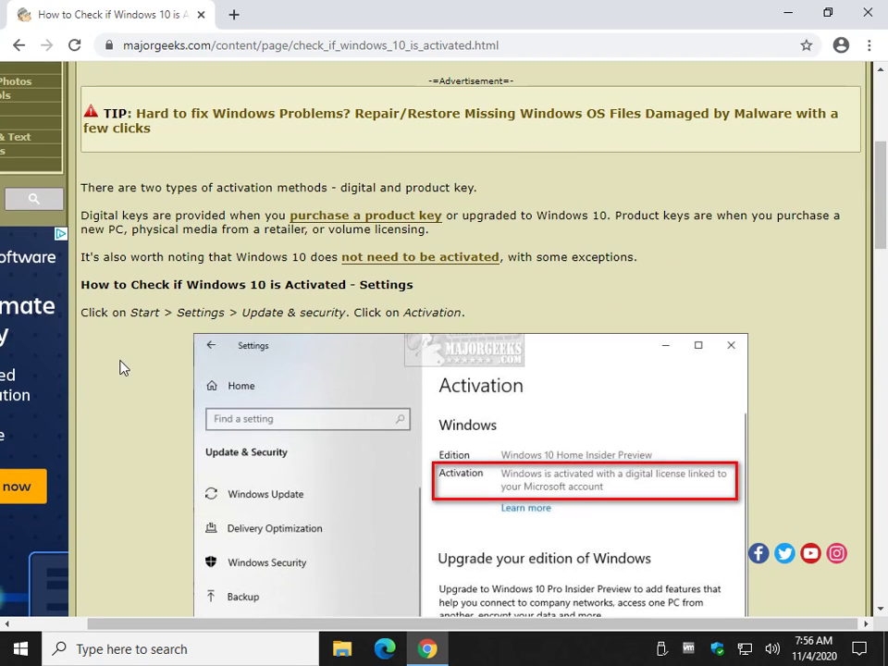
{"action": "left_click", "coordinate": [788, 14]}
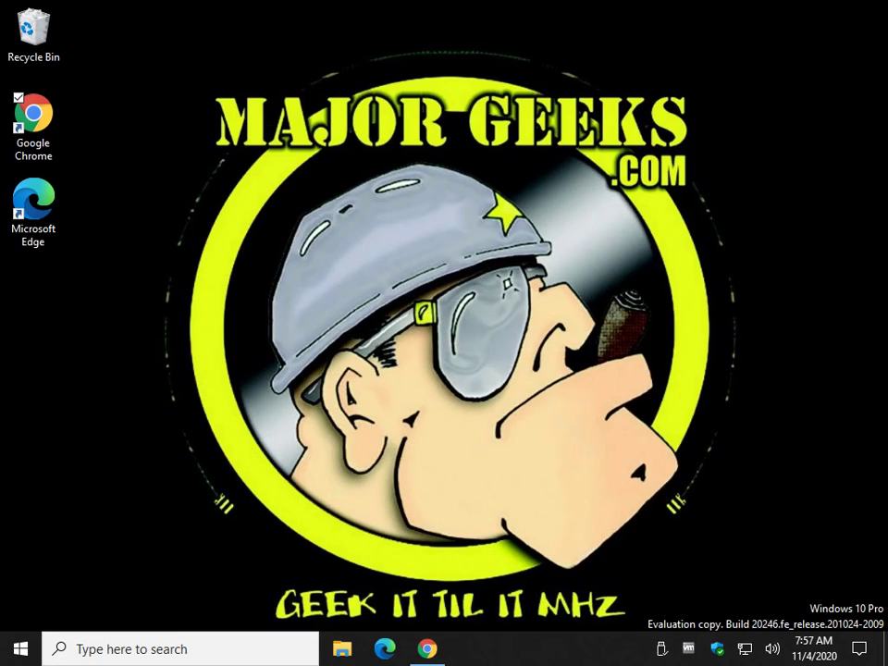
{"action": "left_click", "coordinate": [426, 649]}
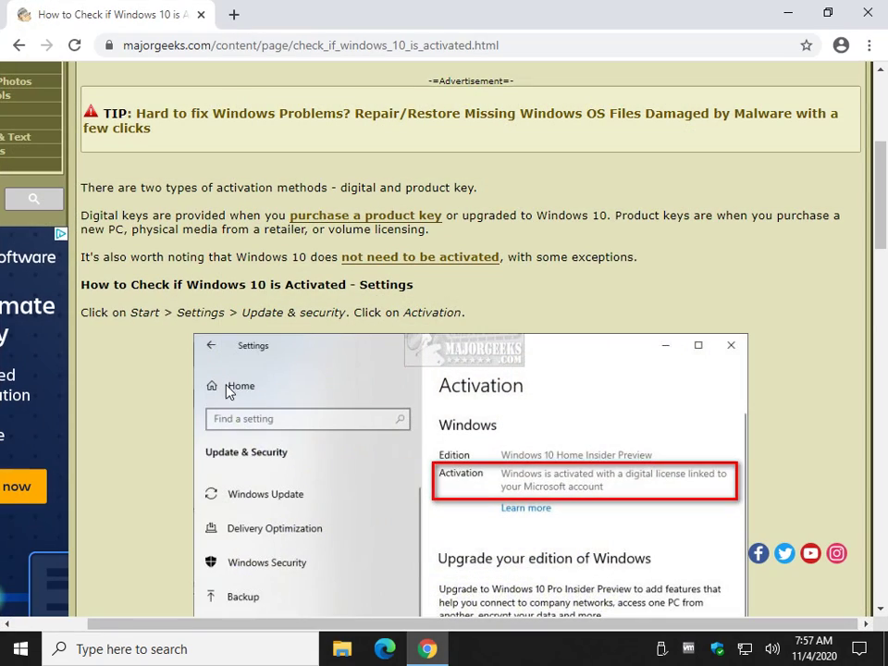
{"action": "scroll", "coordinate": [120, 377], "scroll_direction": "down", "scroll_amount": 1}
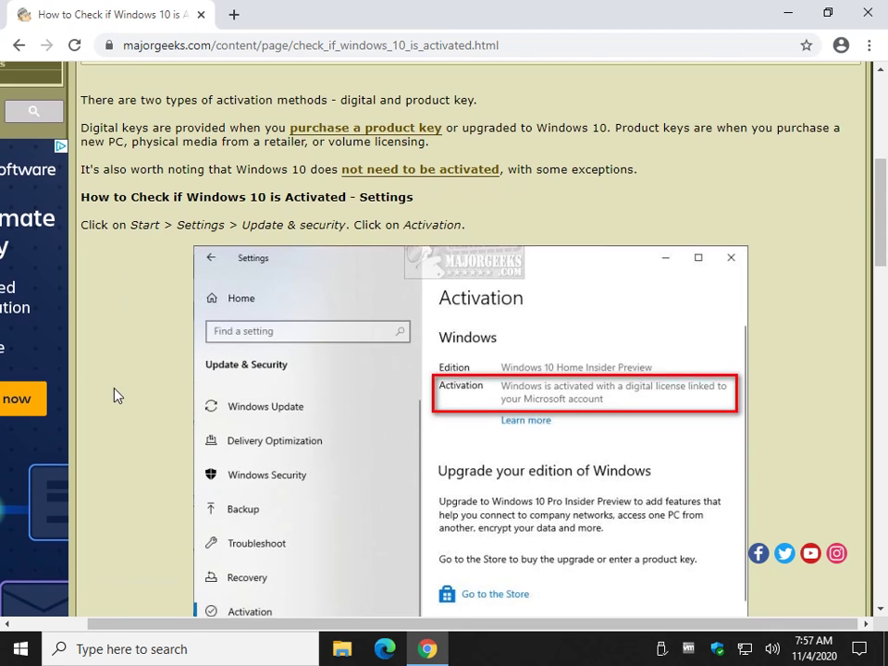
{"action": "scroll", "coordinate": [117, 396], "scroll_direction": "down", "scroll_amount": 1}
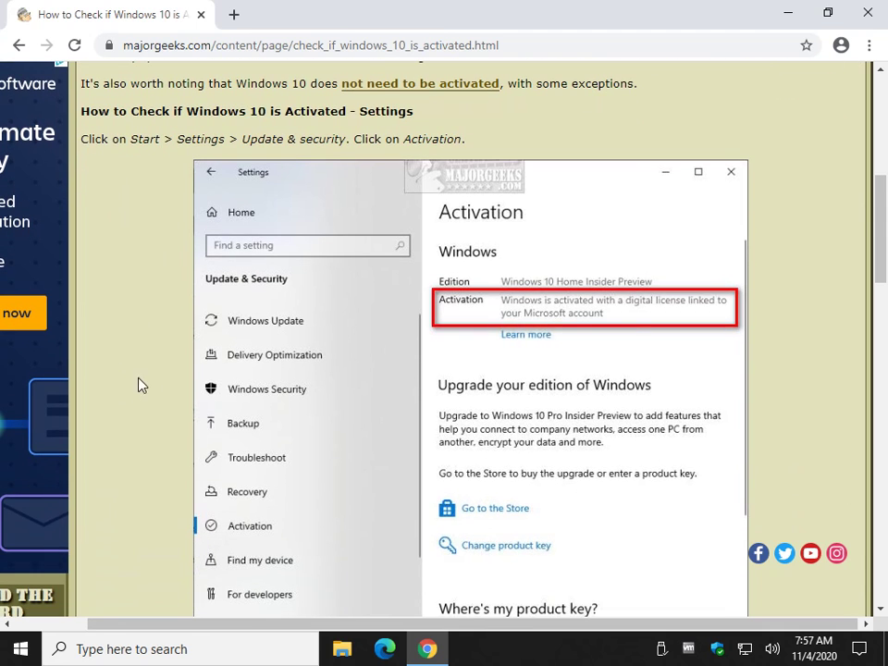
Step: Open Windows Settings and go to the Activation page under Update & Security
{"action": "left_click", "coordinate": [20, 650]}
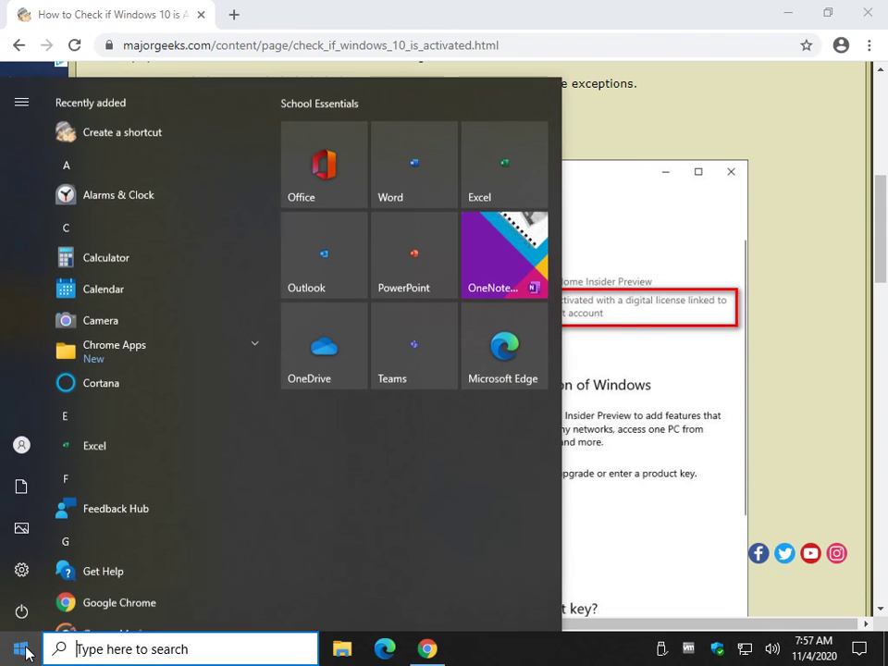
{"action": "left_click", "coordinate": [21, 570]}
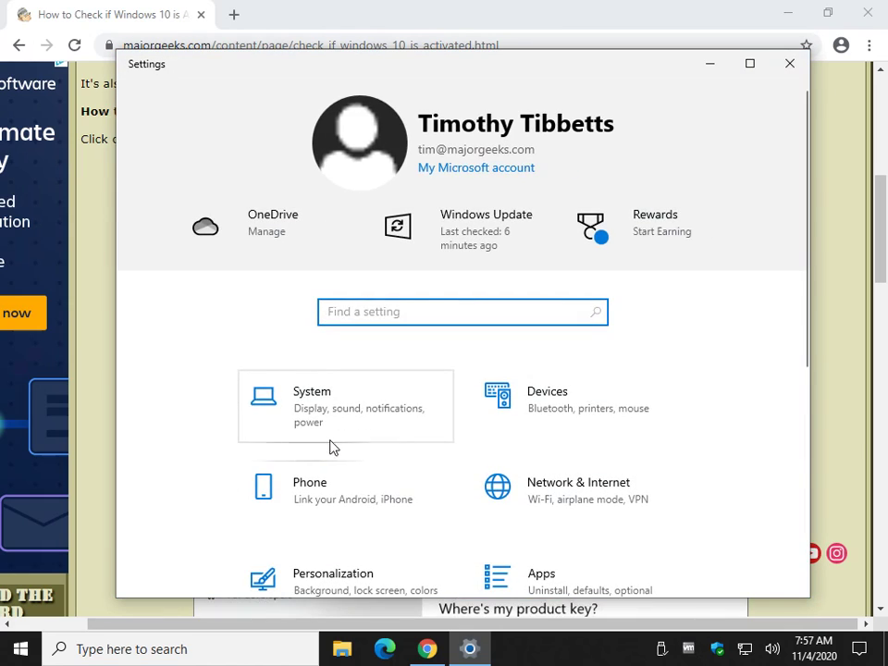
{"action": "scroll", "coordinate": [342, 450], "scroll_direction": "down", "scroll_amount": 5}
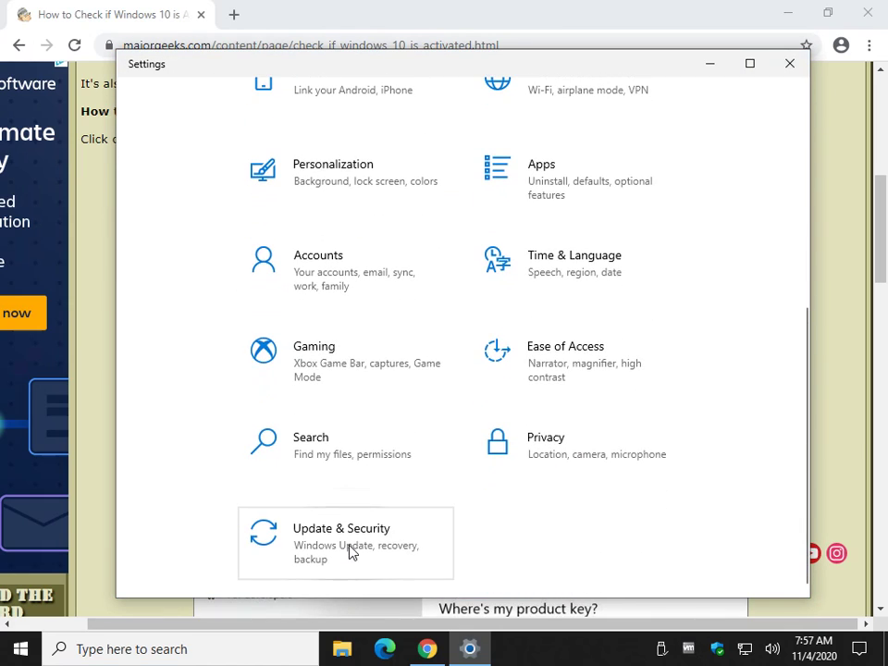
{"action": "scroll", "coordinate": [350, 552], "scroll_direction": "up", "scroll_amount": 5}
{"action": "scroll", "coordinate": [349, 353], "scroll_direction": "down", "scroll_amount": 5}
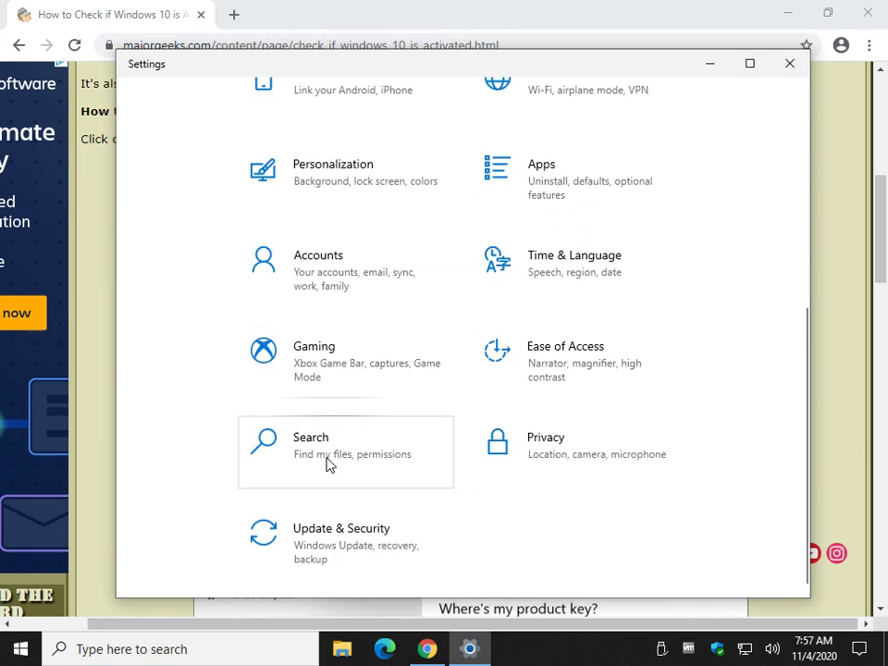
{"action": "left_click", "coordinate": [359, 553]}
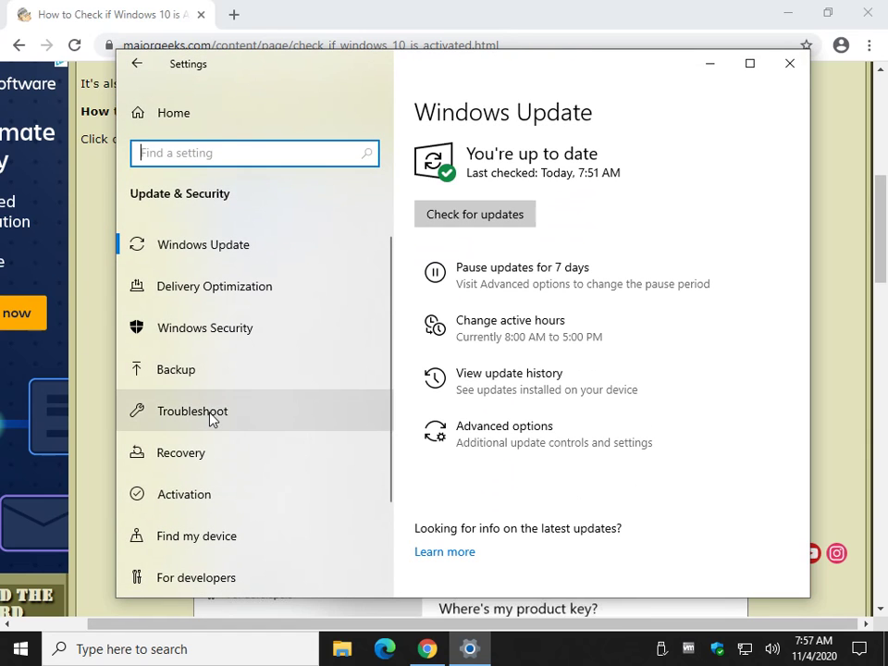
{"action": "left_click", "coordinate": [207, 501]}
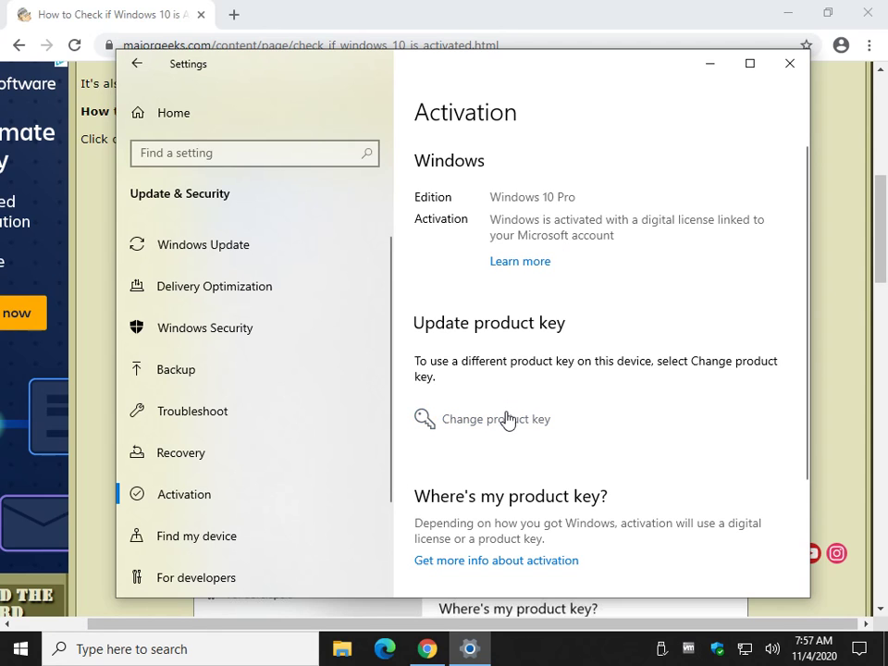
Step: Open Microsoft's online help about activation from the Activation page, skim the activation methods, and close the article
{"action": "scroll", "coordinate": [507, 424], "scroll_direction": "down", "scroll_amount": 2}
{"action": "scroll", "coordinate": [507, 423], "scroll_direction": "down", "scroll_amount": 1}
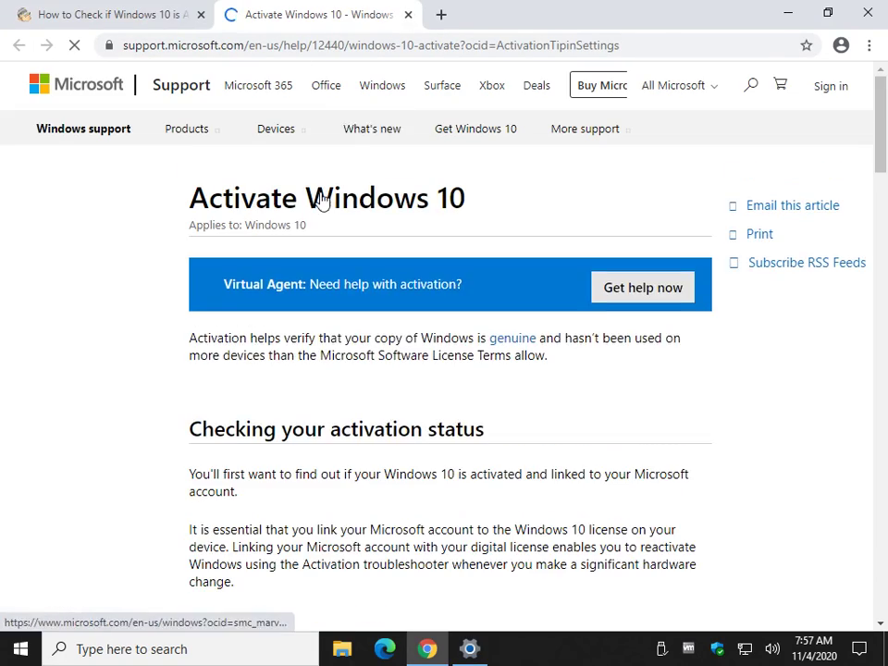
{"action": "scroll", "coordinate": [325, 290], "scroll_direction": "down", "scroll_amount": 5}
{"action": "scroll", "coordinate": [324, 285], "scroll_direction": "down", "scroll_amount": 3}
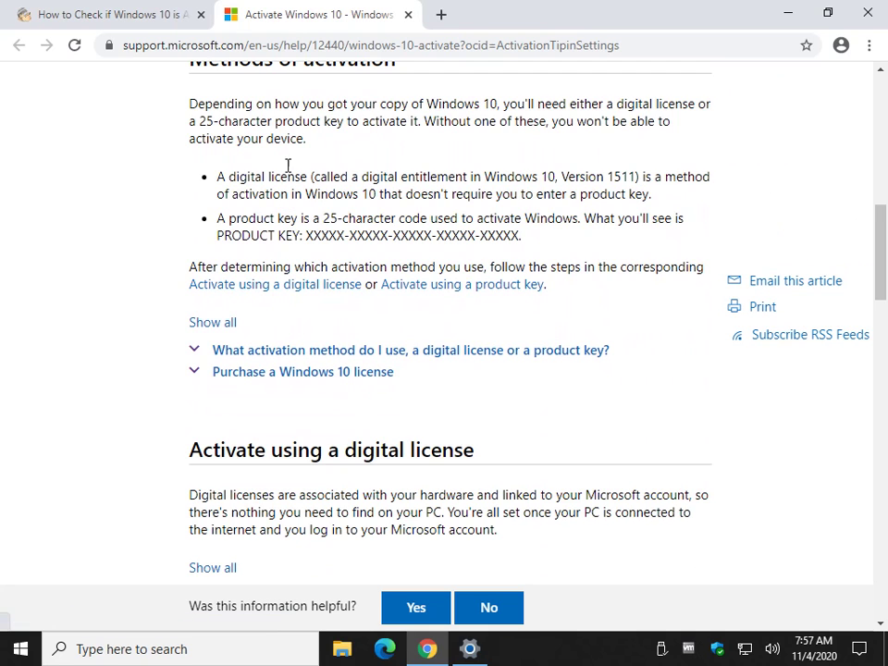
{"action": "left_click", "coordinate": [408, 15]}
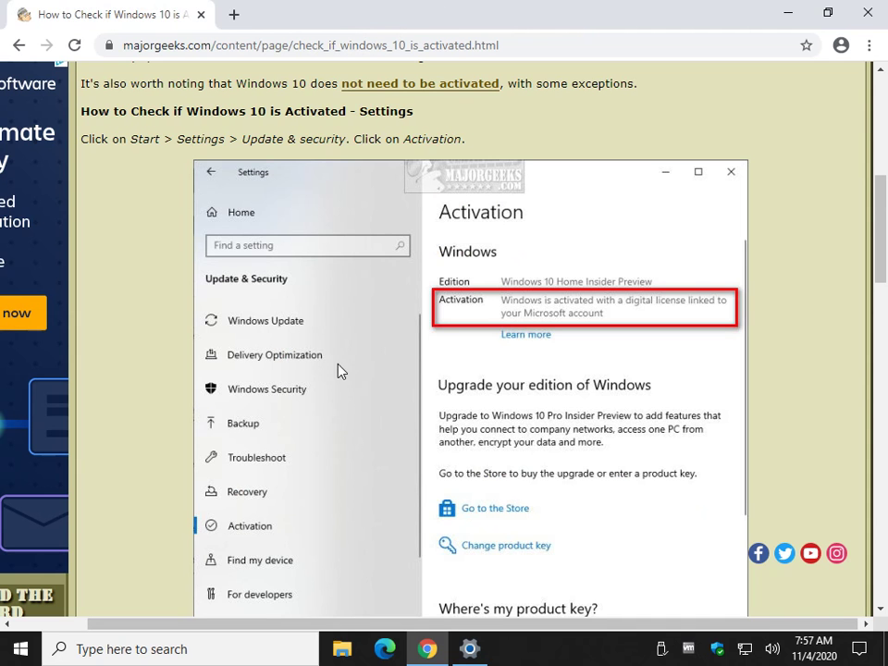
Step: Read the MajorGeeks article's Command Prompt section on the SLMGR tool and its activation commands
{"action": "scroll", "coordinate": [333, 356], "scroll_direction": "up", "scroll_amount": 1}
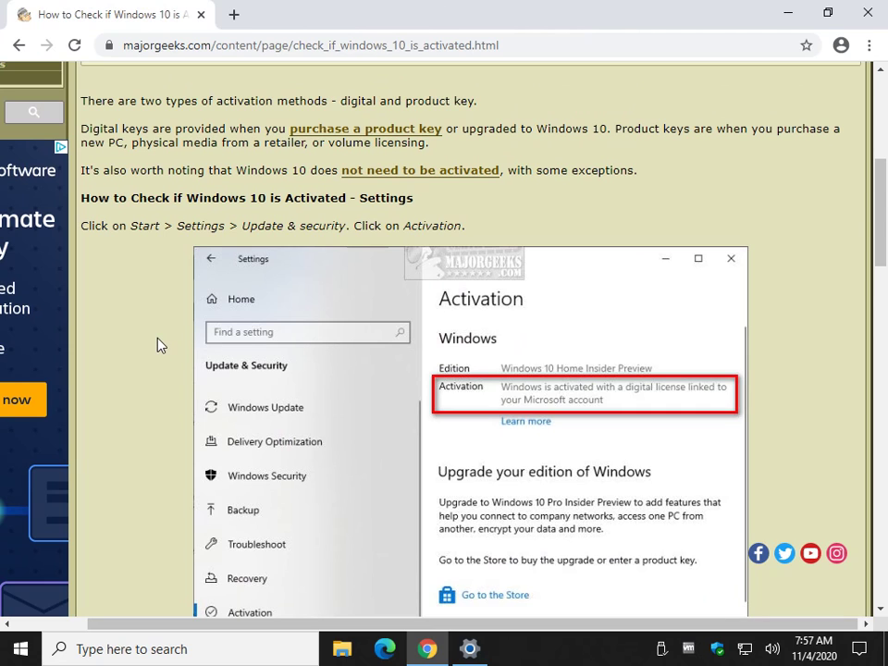
{"action": "scroll", "coordinate": [151, 344], "scroll_direction": "down", "scroll_amount": 4}
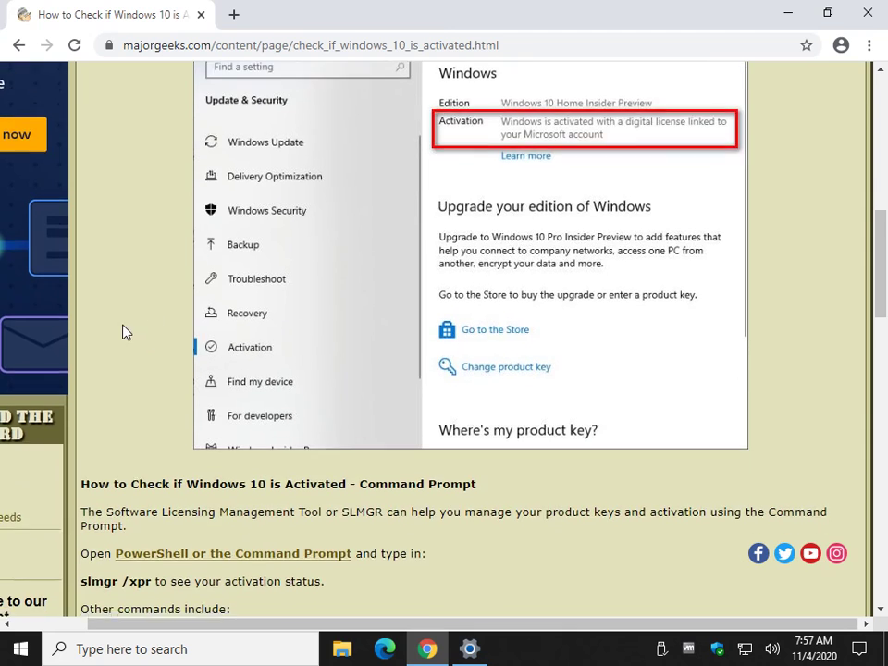
{"action": "scroll", "coordinate": [121, 333], "scroll_direction": "down", "scroll_amount": 3}
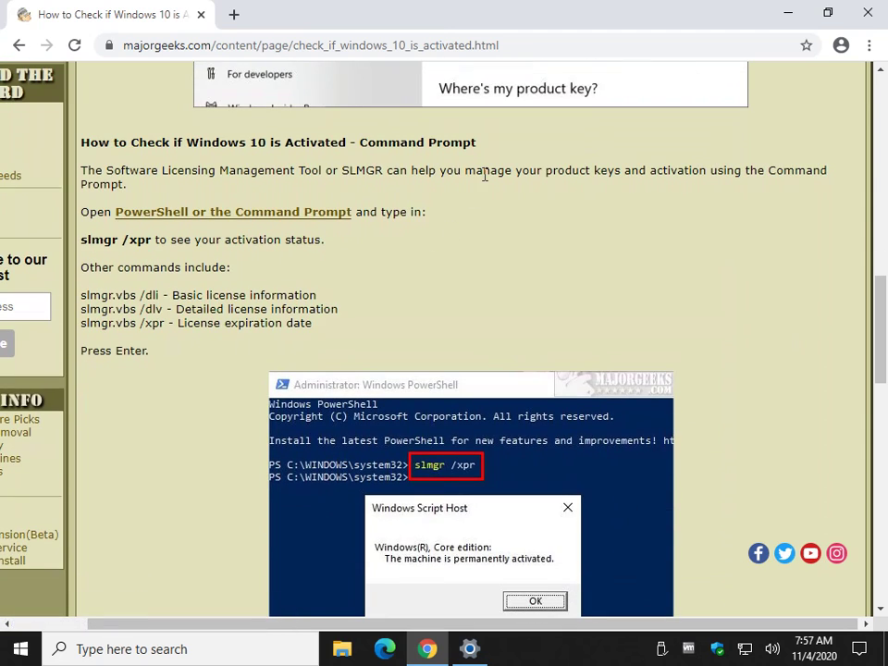
{"action": "left_click_drag", "start_coordinate": [343, 172], "coordinate": [383, 176]}
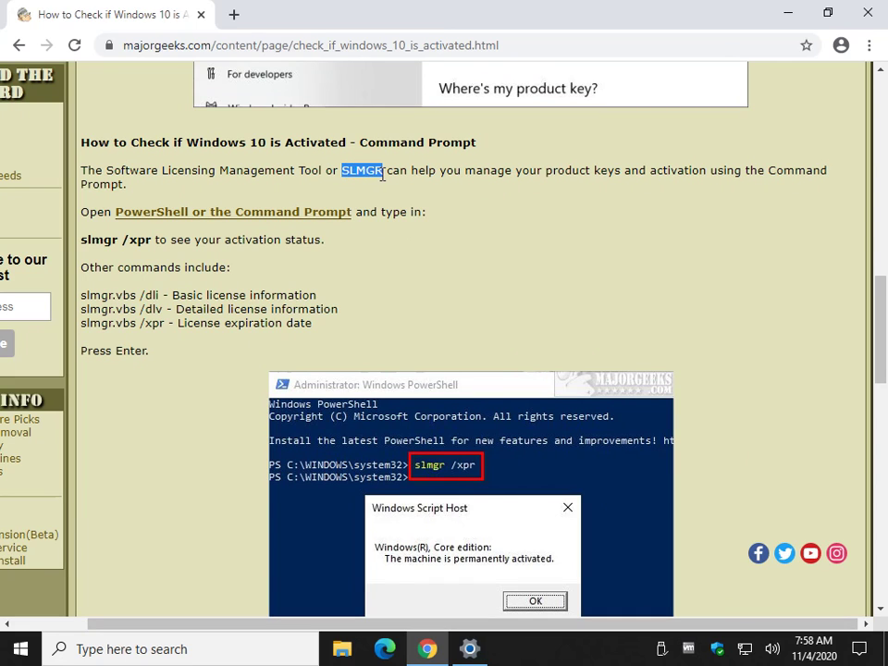
{"action": "left_click", "coordinate": [311, 293]}
{"action": "key", "text": "super"}
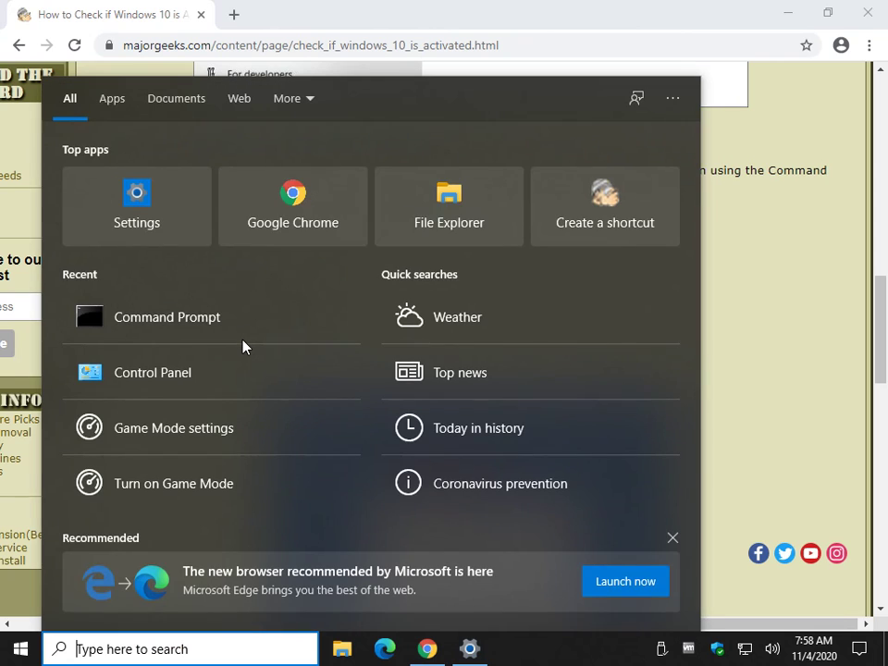
{"action": "type", "text": "cmd"}
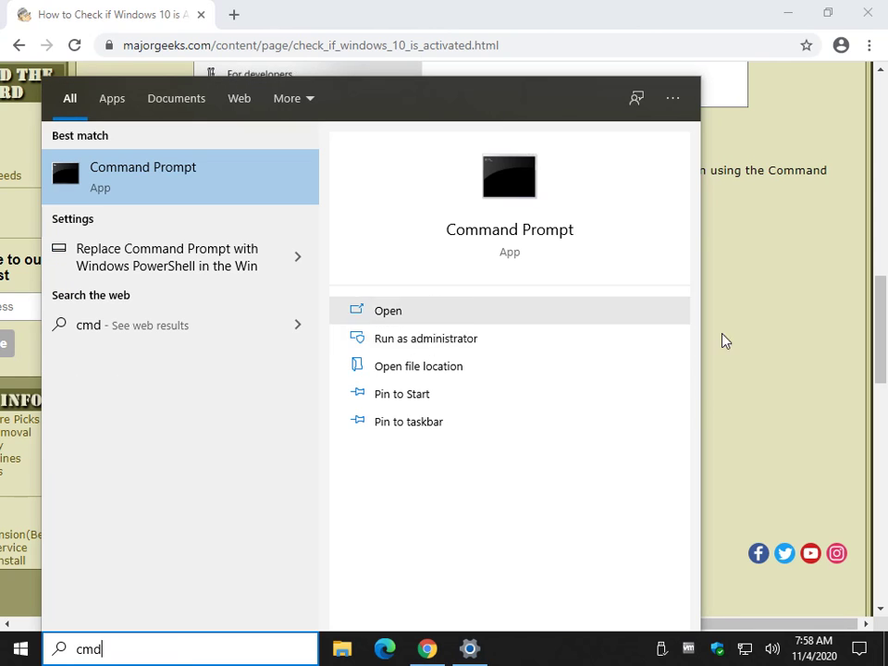
{"action": "left_click", "coordinate": [789, 360]}
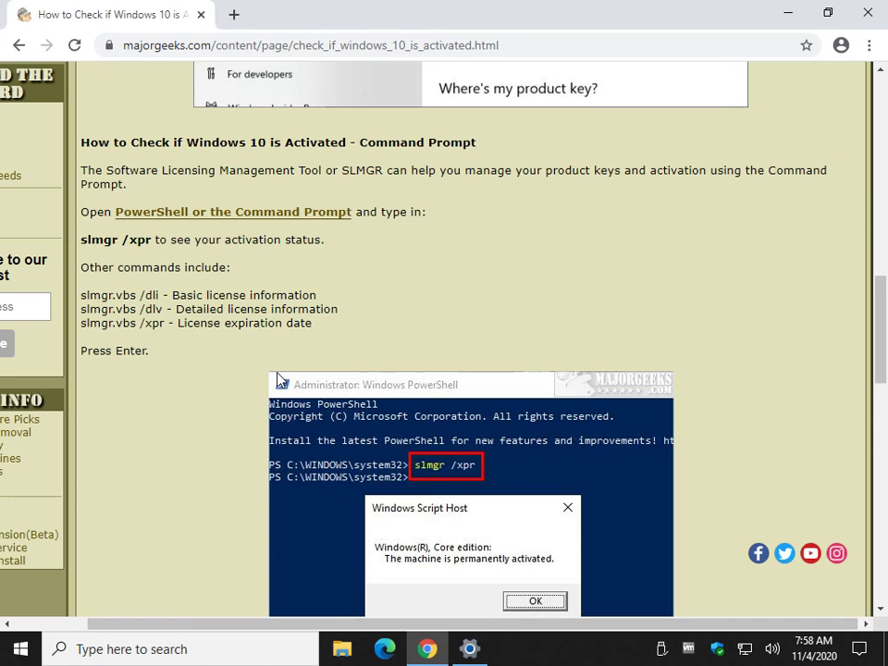
Step: Open Windows PowerShell with administrator rights and shift its window slightly so the article's slmgr /xpr command stays readable
{"action": "key", "text": "super+x"}
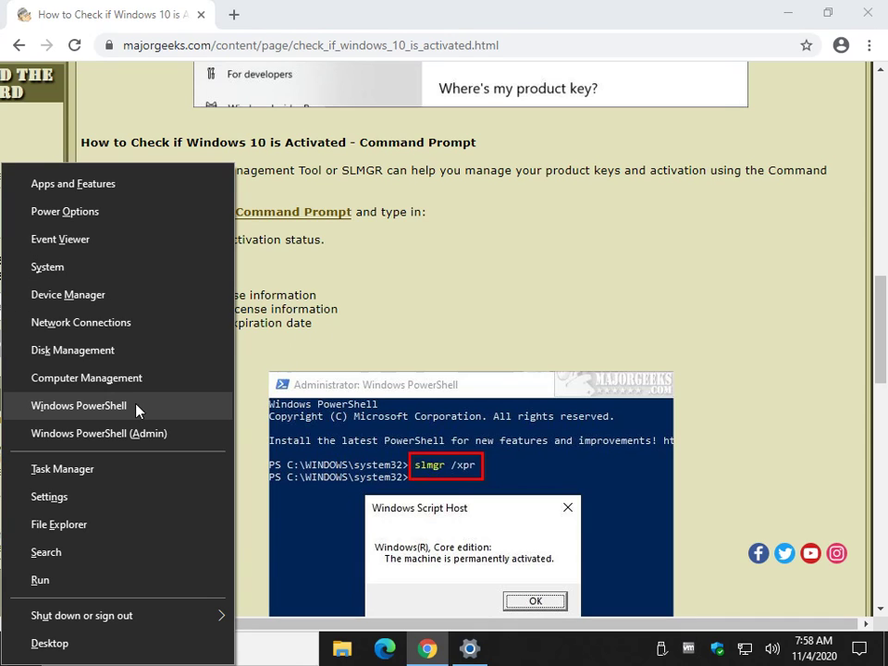
{"action": "left_click", "coordinate": [120, 435]}
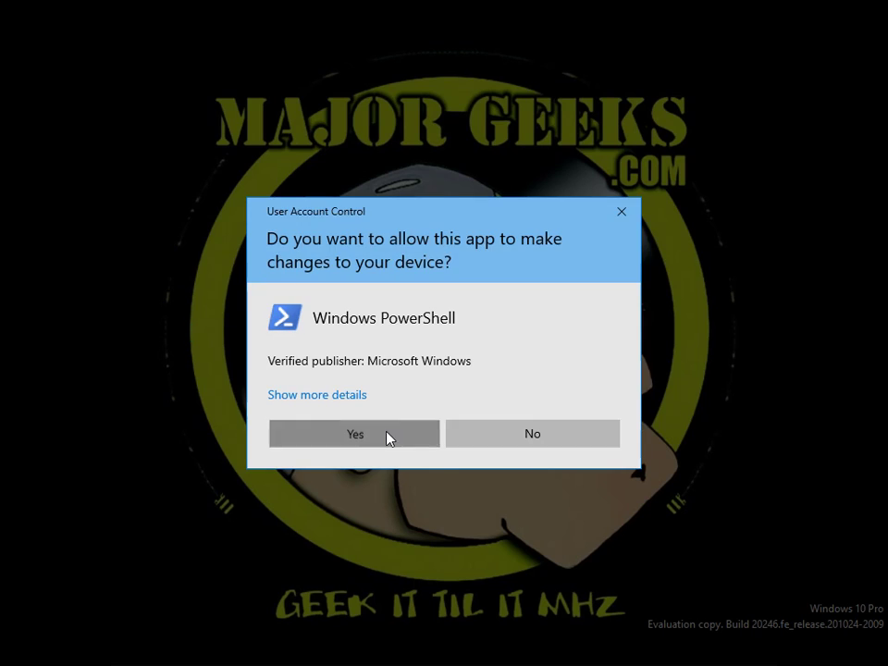
{"action": "left_click", "coordinate": [388, 435]}
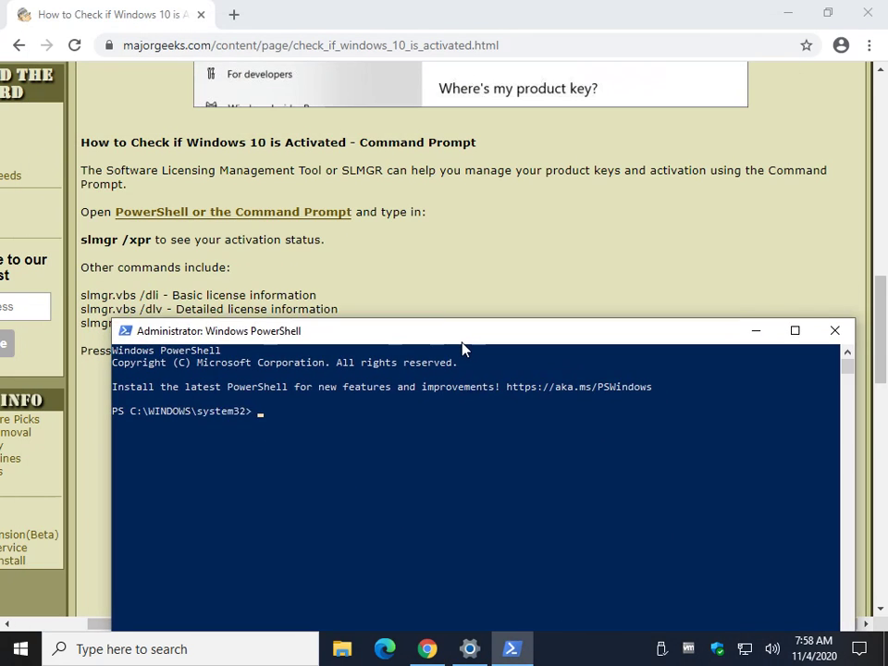
{"action": "mouse_move", "coordinate": [463, 343]}
{"action": "left_mouse_down"}
{"action": "mouse_move", "coordinate": [455, 354]}
{"action": "mouse_move", "coordinate": [451, 339]}
{"action": "left_mouse_up"}
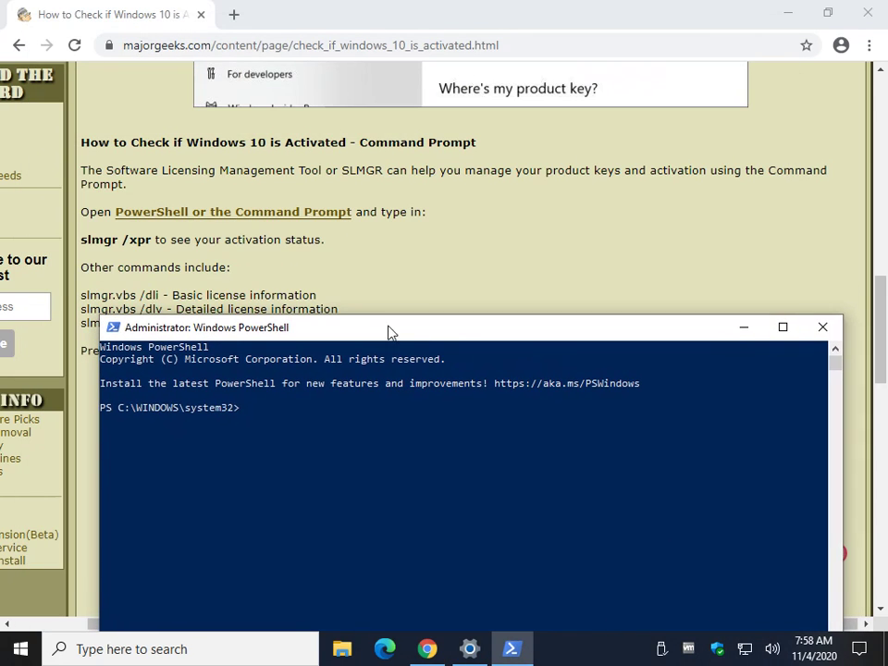
Step: Copy the slmgr /xpr command from the article, run it in PowerShell and dismiss the activation status dialog
{"action": "left_click", "coordinate": [84, 240]}
{"action": "left_click_drag", "start_coordinate": [81, 239], "coordinate": [150, 240]}
{"action": "right_click", "coordinate": [151, 244]}
{"action": "left_click", "coordinate": [182, 256]}
{"action": "left_click", "coordinate": [511, 648]}
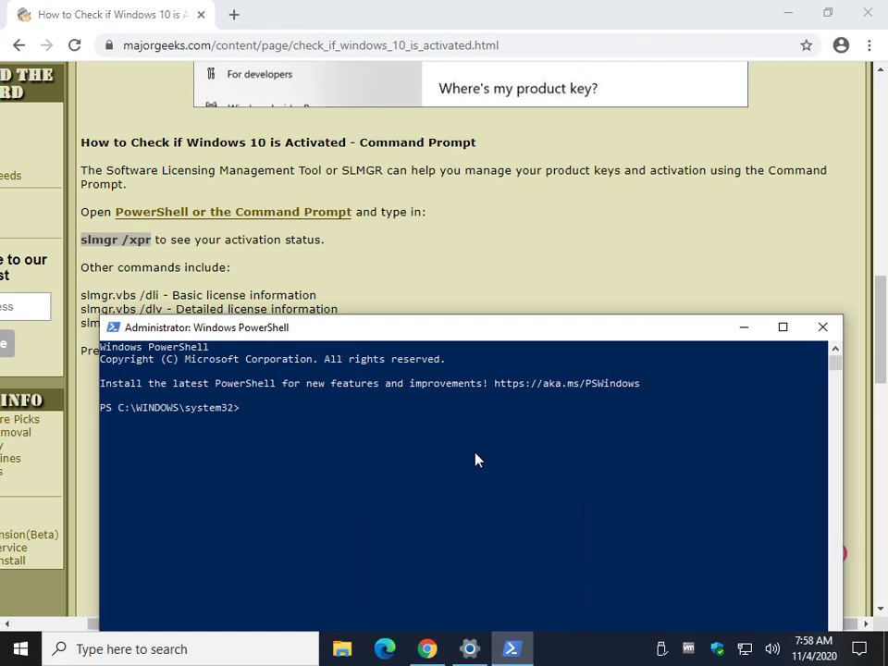
{"action": "right_click", "coordinate": [237, 415]}
{"action": "key", "text": "Return"}
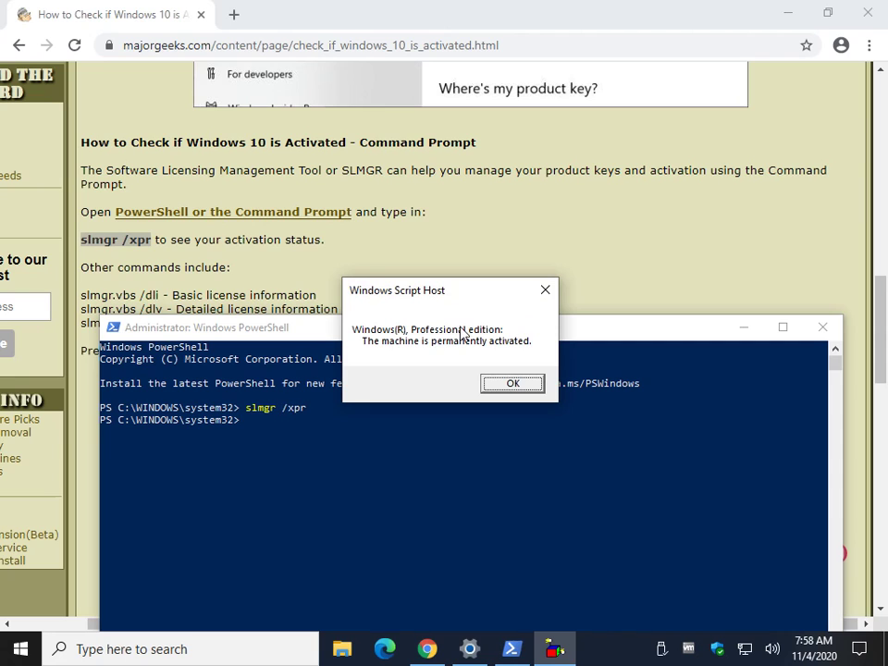
{"action": "left_click", "coordinate": [513, 389]}
Step: Return to the article and copy the slmgr.vbs /dli command for basic license information
{"action": "left_click", "coordinate": [485, 295]}
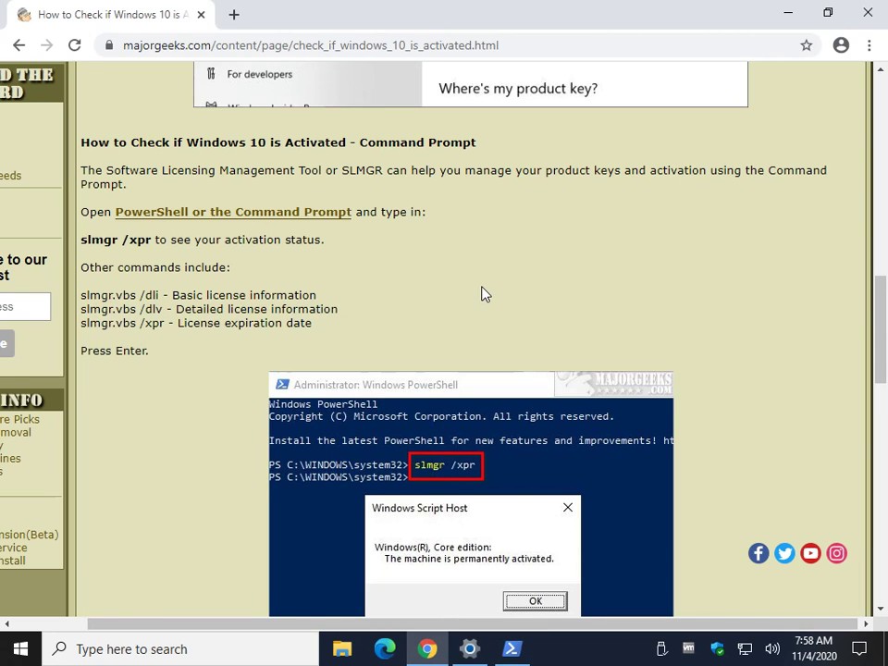
{"action": "scroll", "coordinate": [485, 294], "scroll_direction": "down", "scroll_amount": 1}
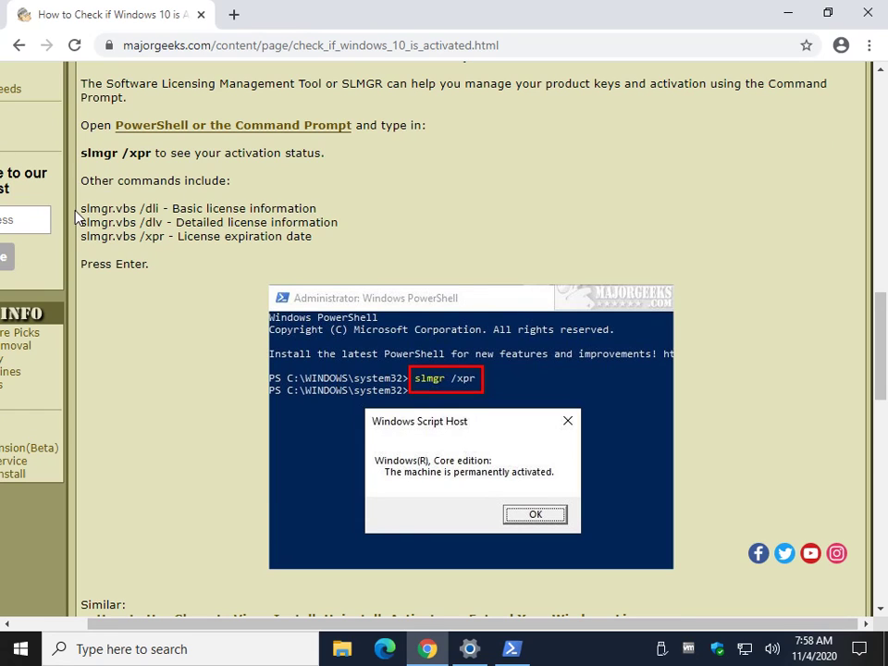
{"action": "left_click_drag", "start_coordinate": [80, 209], "coordinate": [118, 223]}
{"action": "left_click", "coordinate": [125, 229]}
{"action": "left_click_drag", "start_coordinate": [80, 210], "coordinate": [159, 210]}
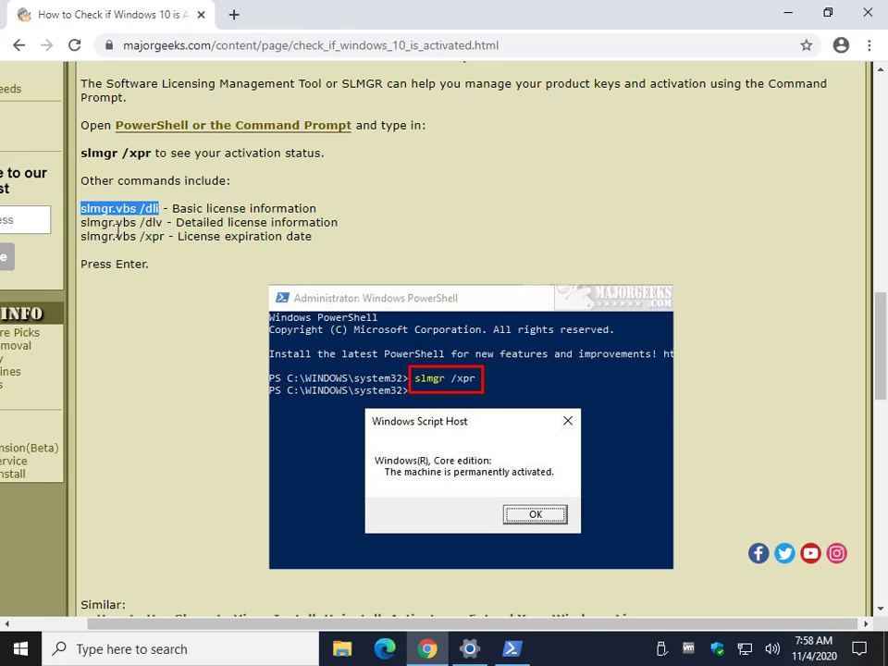
{"action": "right_click", "coordinate": [143, 204]}
{"action": "left_click", "coordinate": [162, 220]}
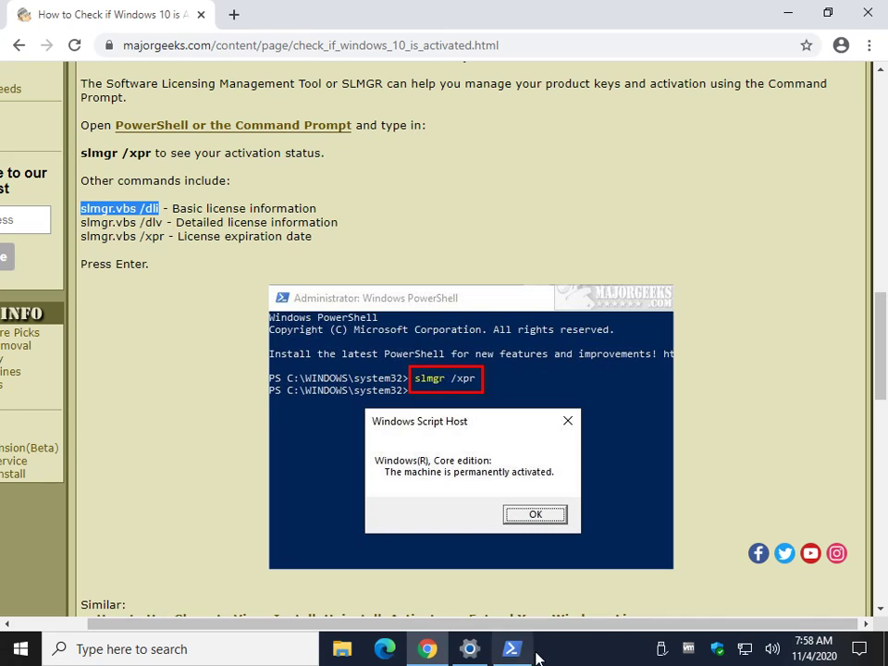
Step: Switch to the PowerShell window, run slmgr /dli for basic license information and dismiss the resulting dialog
{"action": "left_click", "coordinate": [512, 649]}
{"action": "left_click", "coordinate": [317, 433]}
{"action": "type", "text": "slm"}
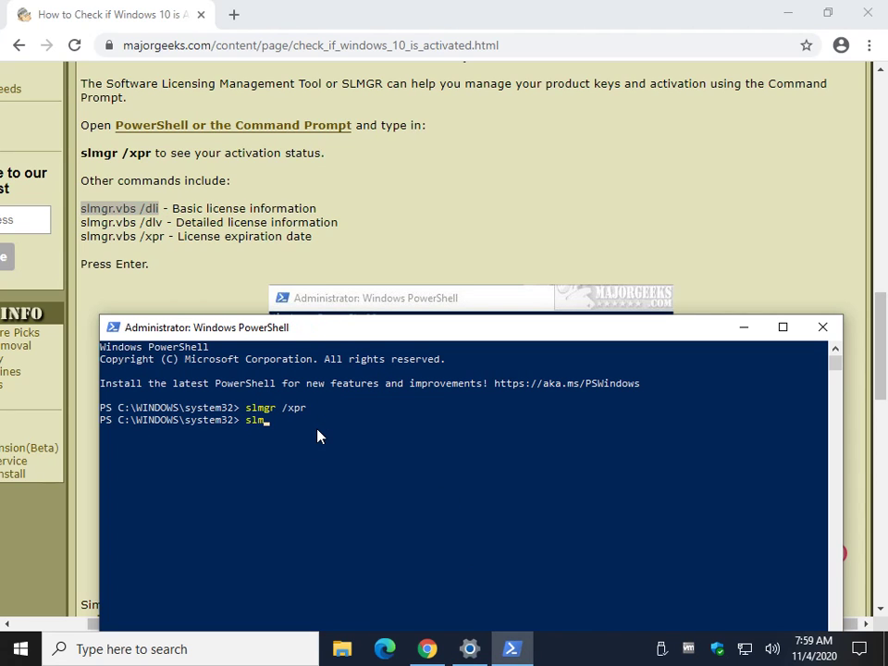
{"action": "type", "text": "gr"}
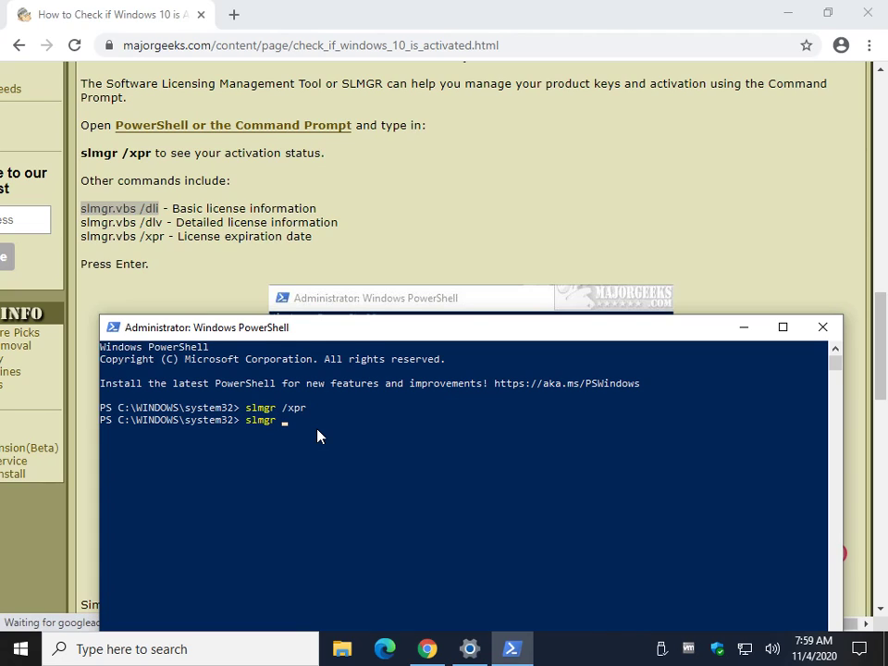
{"action": "type", "text": " /dli"}
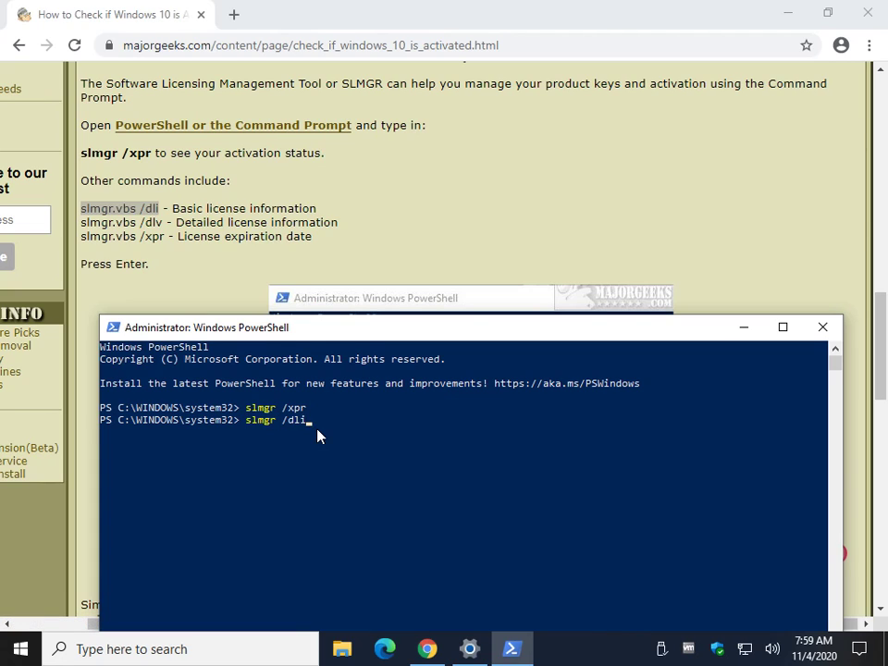
{"action": "key", "text": "Return"}
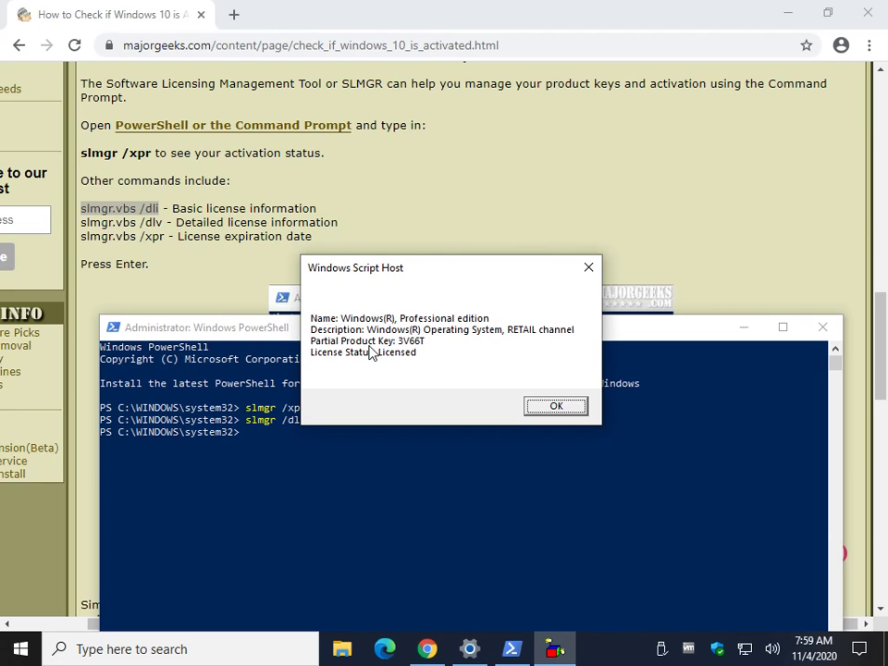
{"action": "left_click", "coordinate": [555, 407]}
Step: Copy the slmgr.vbs /dlv command from the article, run it in PowerShell and dismiss the detailed license information dialog
{"action": "left_click", "coordinate": [117, 222]}
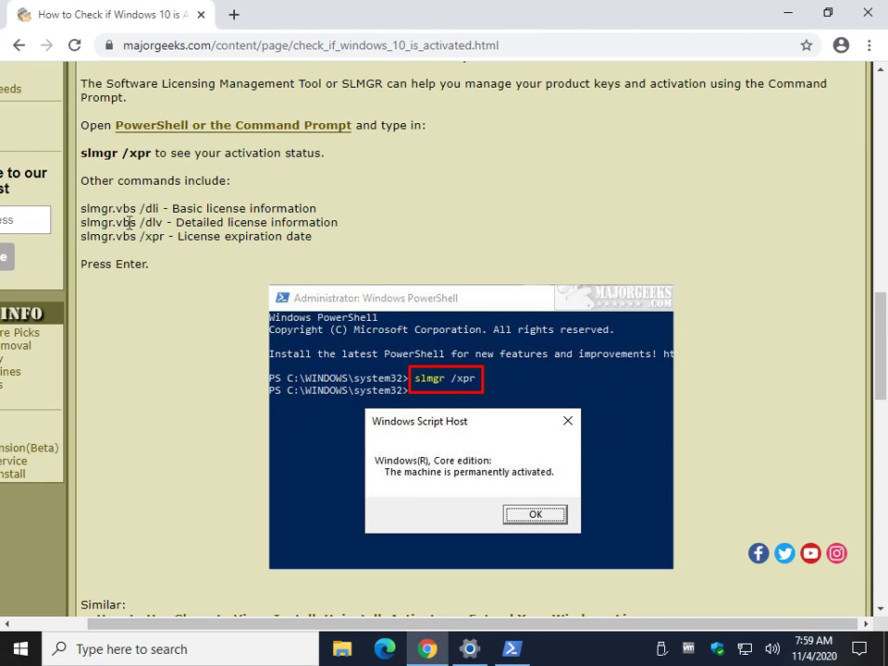
{"action": "left_click_drag", "start_coordinate": [81, 227], "coordinate": [161, 226]}
{"action": "right_click", "coordinate": [161, 226]}
{"action": "left_click", "coordinate": [195, 246]}
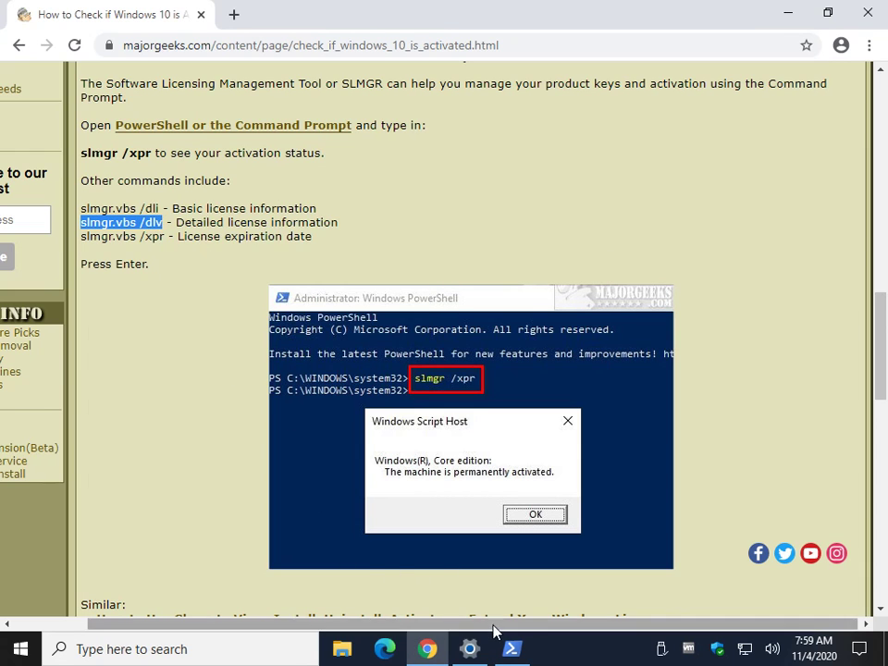
{"action": "left_click", "coordinate": [512, 648]}
{"action": "right_click", "coordinate": [489, 580]}
{"action": "key", "text": "Return"}
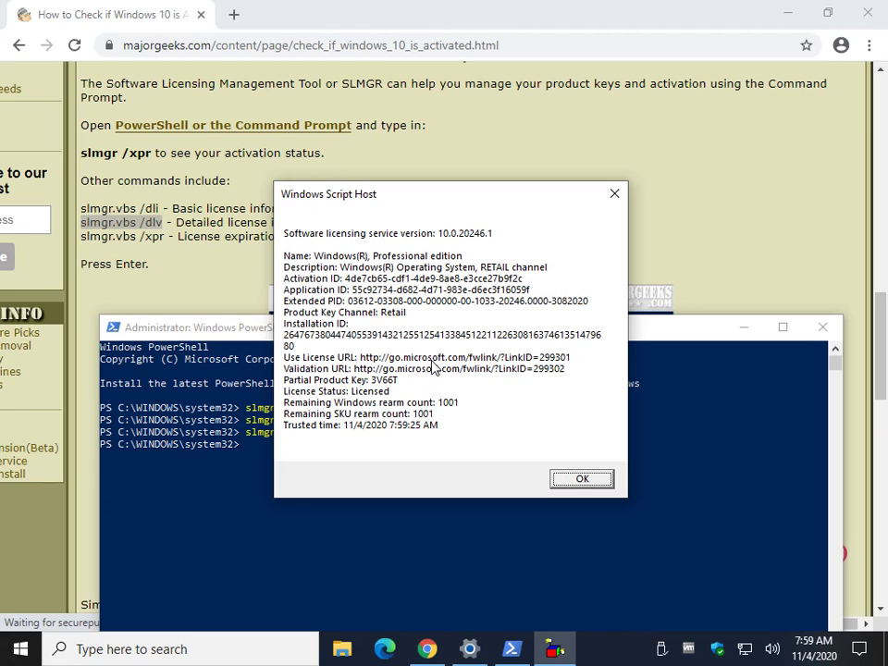
{"action": "left_click", "coordinate": [581, 480]}
Step: Copy the slmgr.vbs /xpr command from the article, run it in PowerShell, dismiss the expiration dialog and close PowerShell
{"action": "left_click", "coordinate": [85, 238]}
{"action": "left_click_drag", "start_coordinate": [86, 238], "coordinate": [164, 238]}
{"action": "right_click", "coordinate": [161, 243]}
{"action": "left_click", "coordinate": [178, 255]}
{"action": "left_click", "coordinate": [487, 633]}
{"action": "key", "text": "ctrl+v"}
{"action": "key", "text": "Return"}
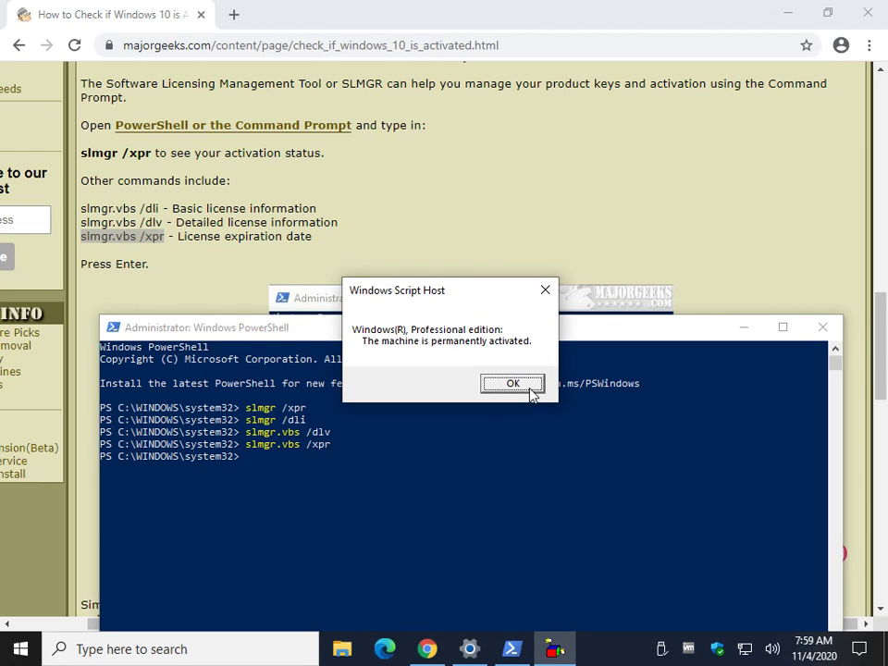
{"action": "left_click", "coordinate": [528, 386]}
{"action": "left_click", "coordinate": [820, 329]}
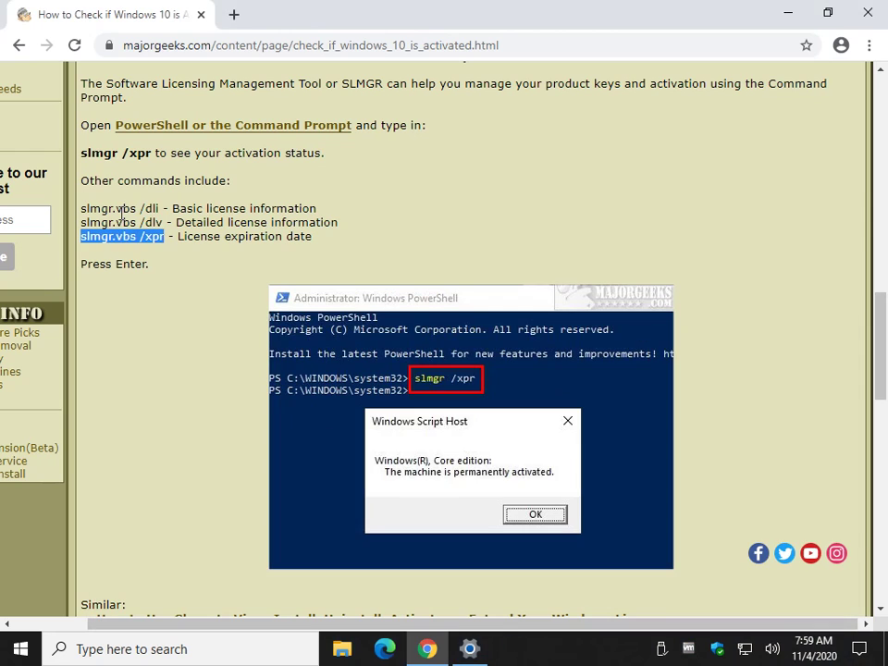
{"action": "left_click", "coordinate": [152, 242]}
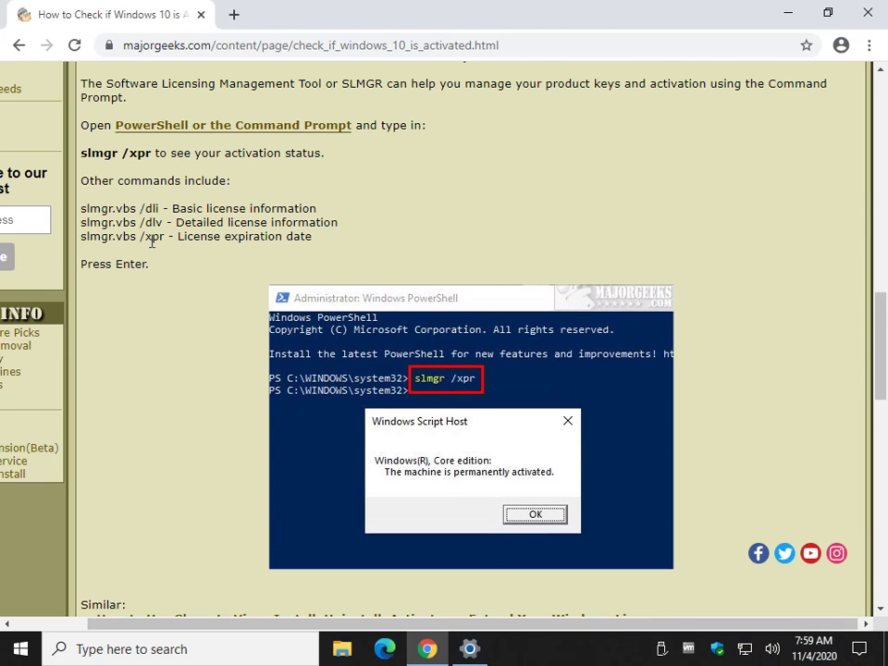
Step: Open the similar article "How to Use Slmgr to View, Install, Uninstall, Activate, or Extend Your Windows License"
{"action": "scroll", "coordinate": [151, 240], "scroll_direction": "down", "scroll_amount": 1}
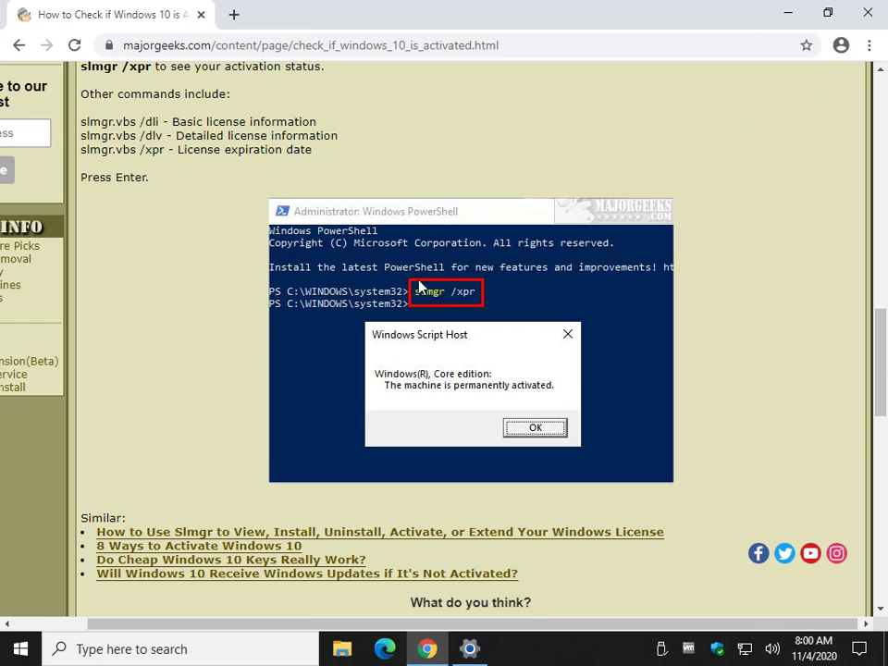
{"action": "left_click", "coordinate": [167, 532]}
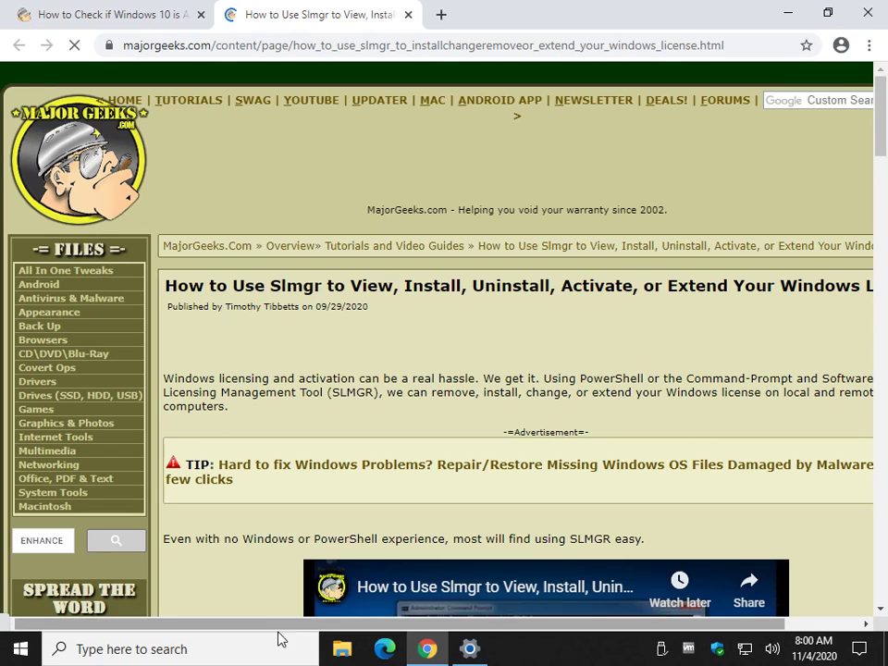
{"action": "left_click_drag", "start_coordinate": [283, 629], "coordinate": [400, 623]}
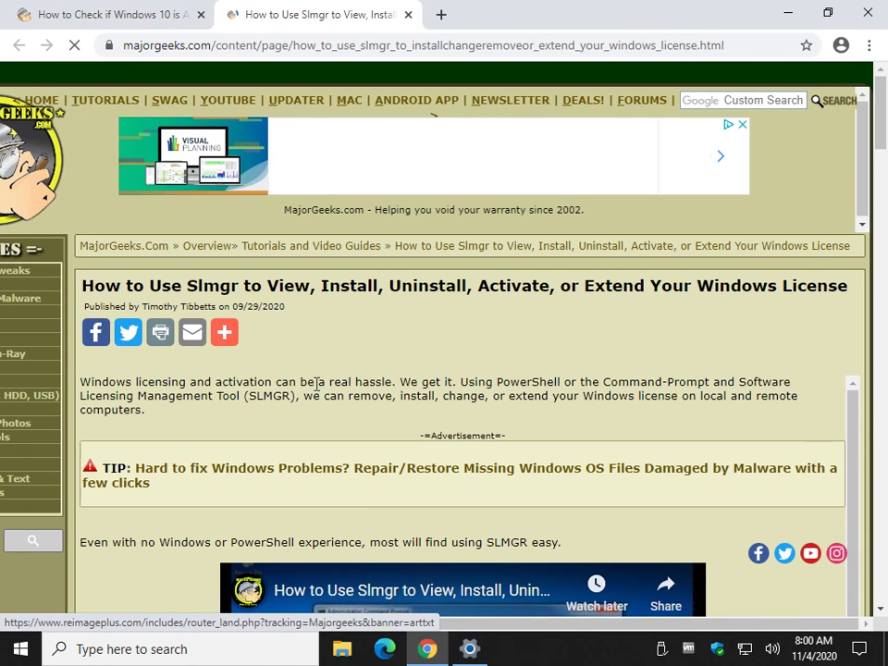
Step: Read the Slmgr article's sections on command parameters, getting license information and uninstalling the current product key
{"action": "scroll", "coordinate": [302, 410], "scroll_direction": "down", "scroll_amount": 1}
{"action": "scroll", "coordinate": [170, 432], "scroll_direction": "down", "scroll_amount": 2}
{"action": "scroll", "coordinate": [163, 413], "scroll_direction": "down", "scroll_amount": 5}
{"action": "scroll", "coordinate": [156, 399], "scroll_direction": "down", "scroll_amount": 5}
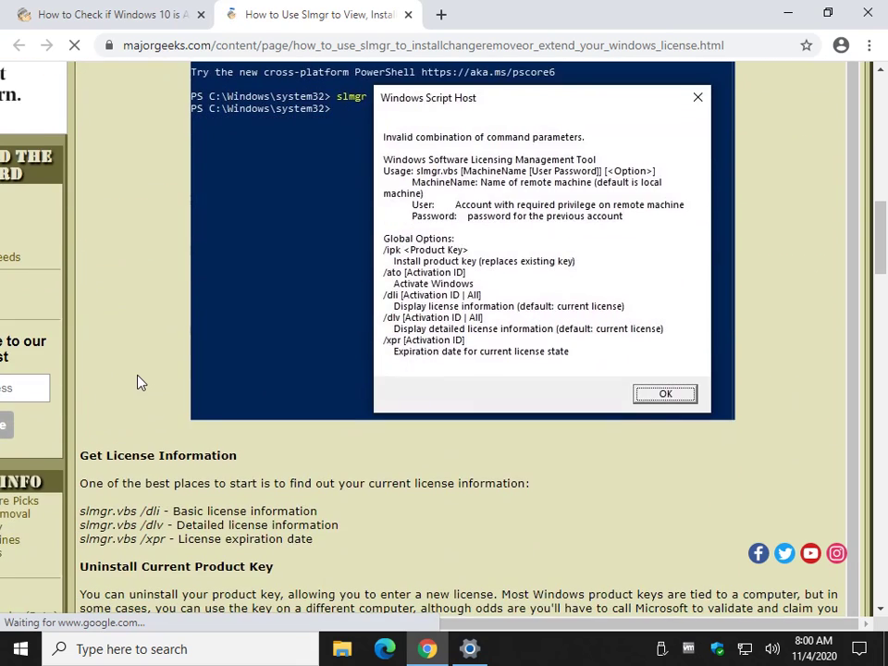
{"action": "scroll", "coordinate": [144, 388], "scroll_direction": "down", "scroll_amount": 2}
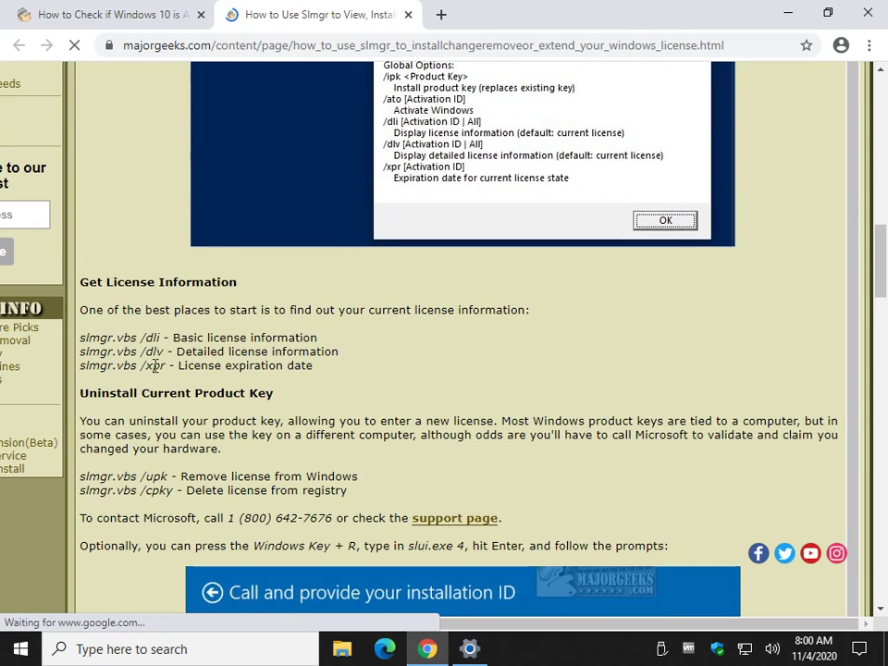
{"action": "scroll", "coordinate": [154, 396], "scroll_direction": "down", "scroll_amount": 2}
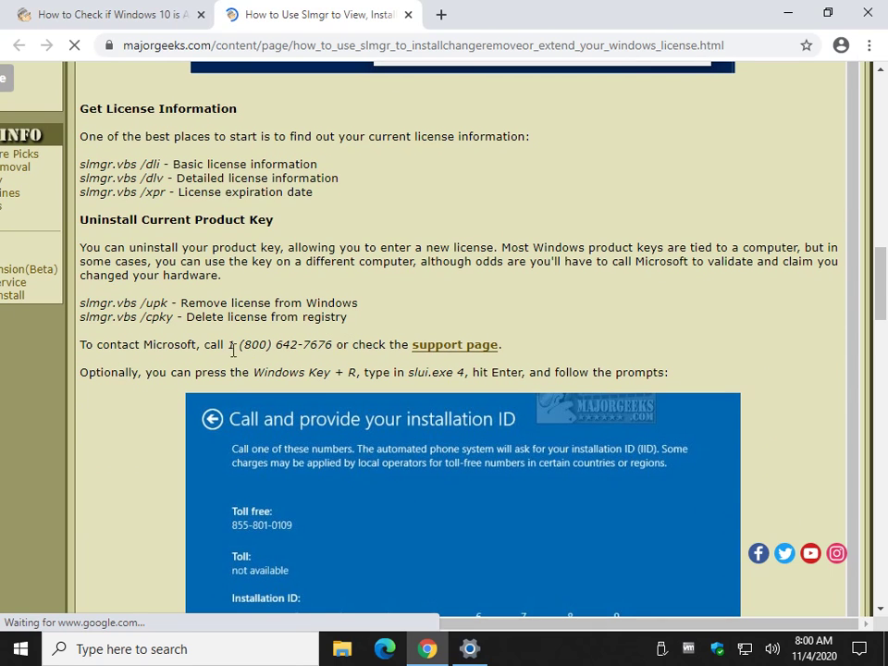
{"action": "scroll", "coordinate": [185, 350], "scroll_direction": "down", "scroll_amount": 2}
{"action": "scroll", "coordinate": [184, 350], "scroll_direction": "down", "scroll_amount": 3}
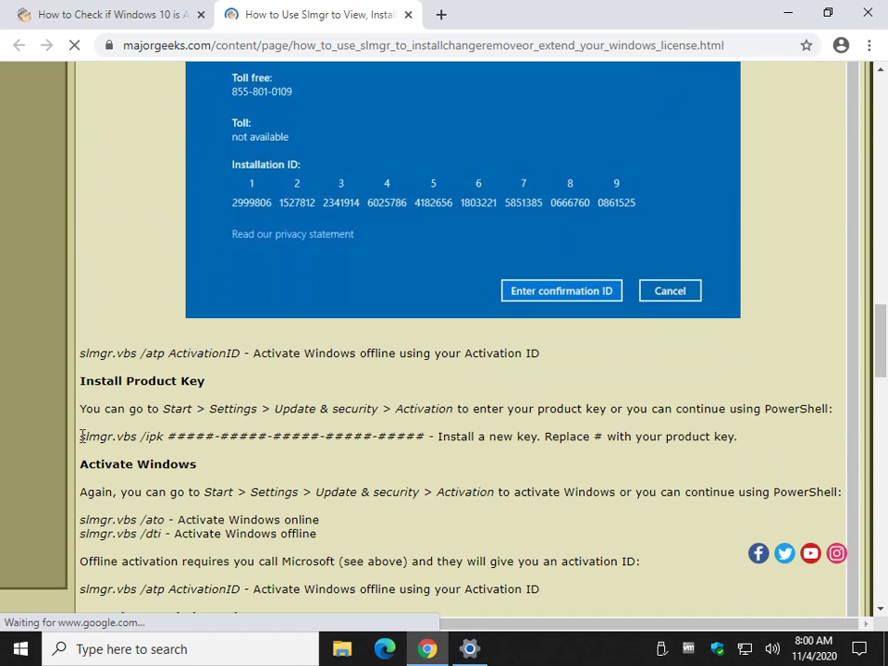
Step: Examine the slmgr.vbs /ipk command for installing a key and the /ato and /dti commands for activating Windows
{"action": "left_click_drag", "start_coordinate": [82, 435], "coordinate": [165, 436]}
{"action": "scroll", "coordinate": [164, 436], "scroll_direction": "down", "scroll_amount": 4}
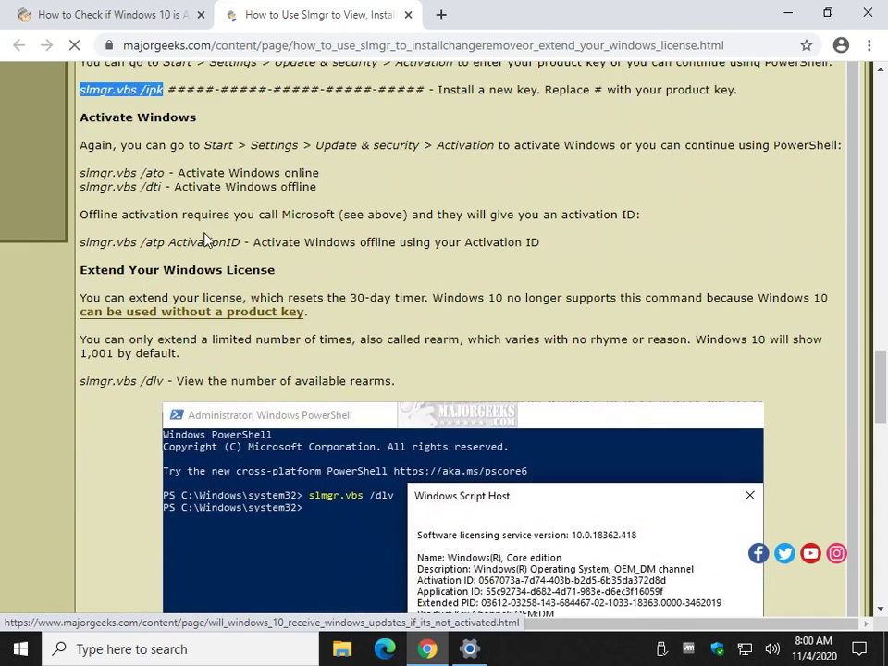
{"action": "left_click", "coordinate": [211, 235]}
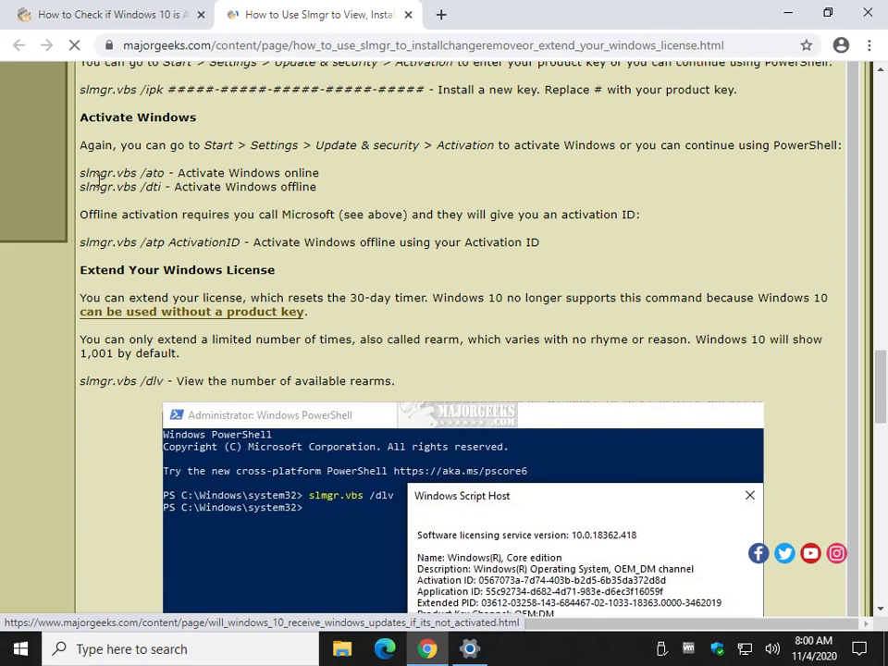
{"action": "left_click_drag", "start_coordinate": [94, 162], "coordinate": [333, 175]}
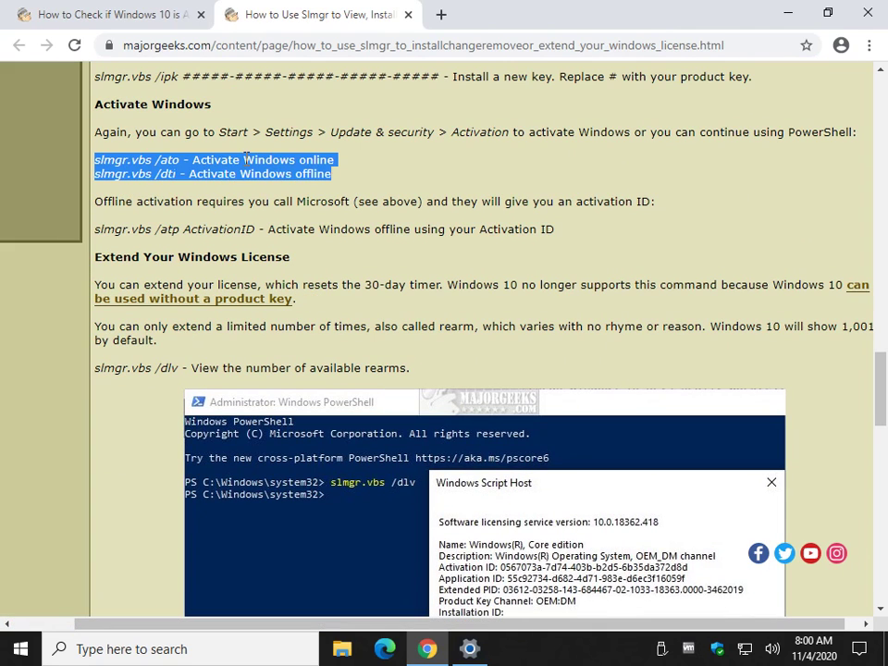
{"action": "left_click", "coordinate": [170, 180]}
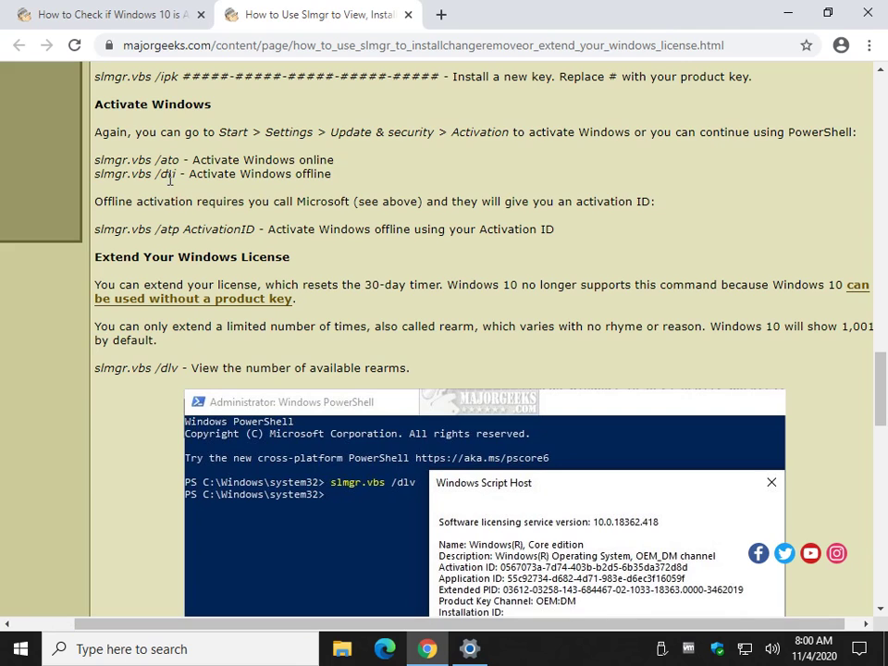
Step: Read the Slmgr article's sections on extending the Windows license, checking available rearms and managing remote computers
{"action": "scroll", "coordinate": [181, 195], "scroll_direction": "down", "scroll_amount": 2}
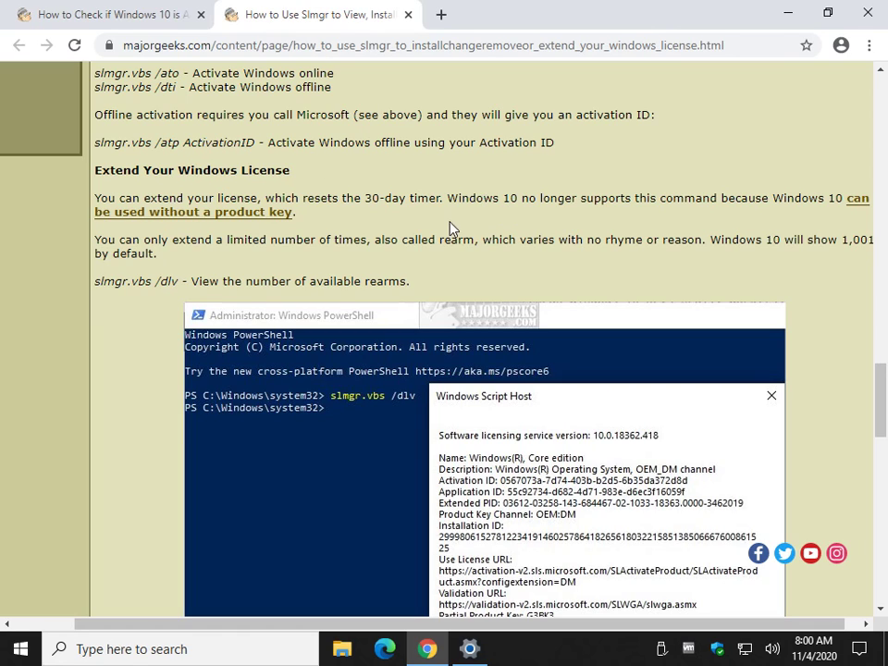
{"action": "scroll", "coordinate": [500, 389], "scroll_direction": "down", "scroll_amount": 1}
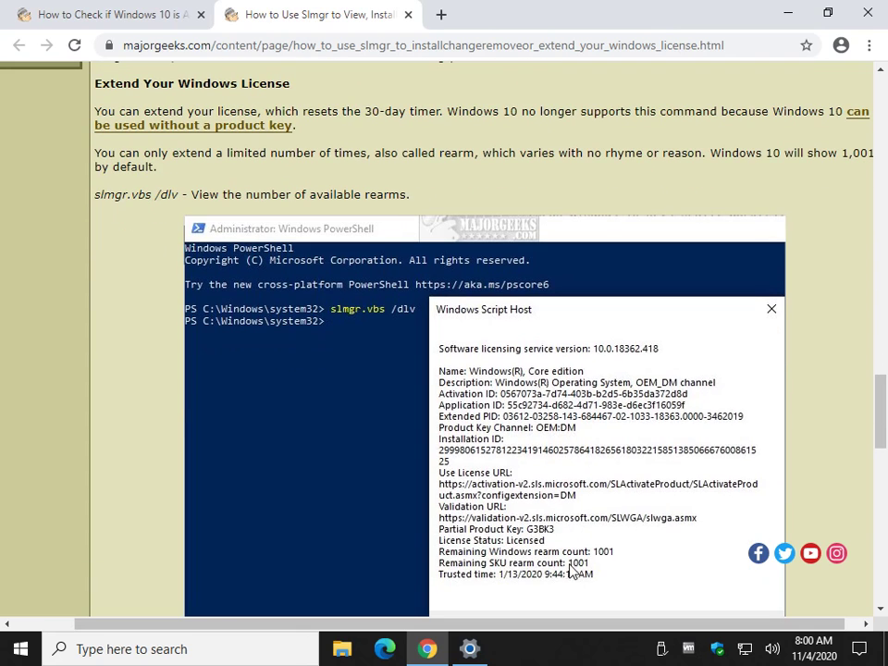
{"action": "scroll", "coordinate": [285, 422], "scroll_direction": "up", "scroll_amount": 1}
{"action": "scroll", "coordinate": [285, 422], "scroll_direction": "up", "scroll_amount": 1}
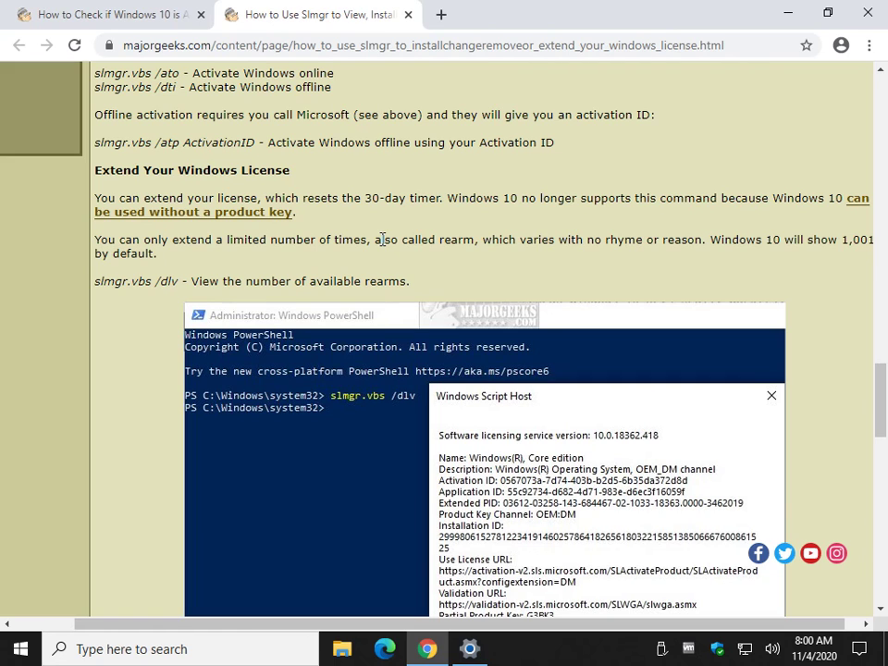
{"action": "scroll", "coordinate": [427, 254], "scroll_direction": "down", "scroll_amount": 1}
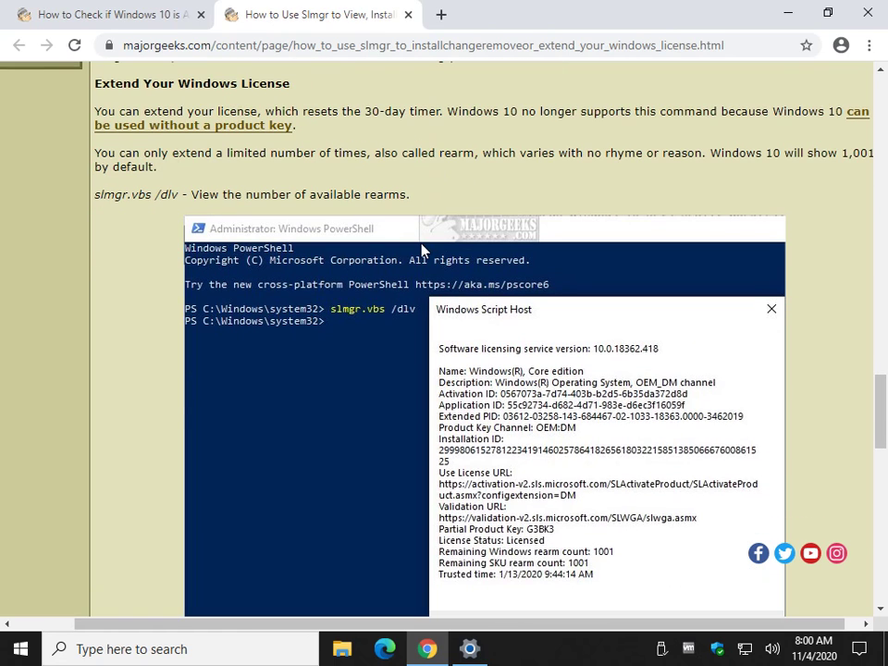
{"action": "scroll", "coordinate": [177, 317], "scroll_direction": "down", "scroll_amount": 1}
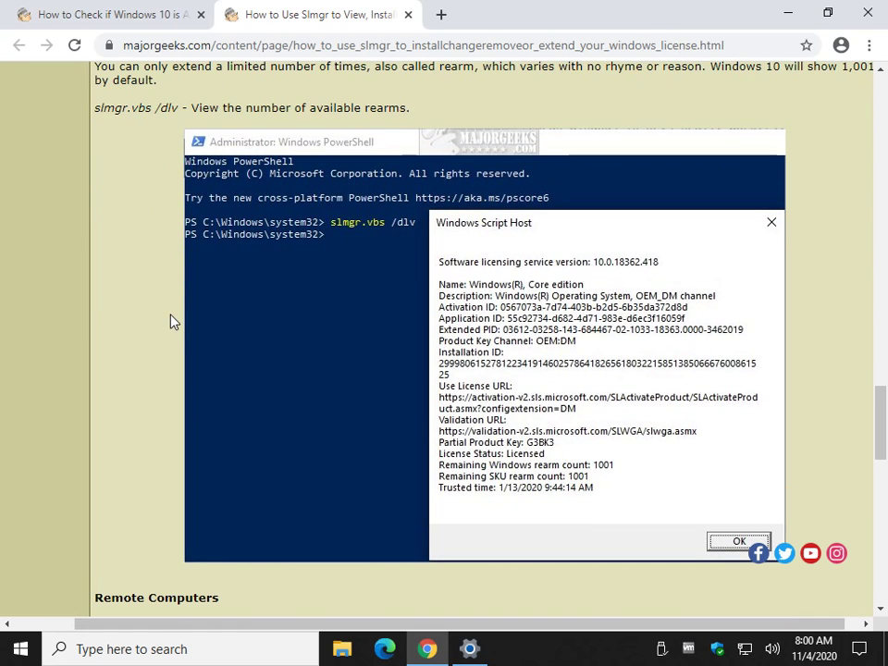
{"action": "scroll", "coordinate": [171, 310], "scroll_direction": "down", "scroll_amount": 2}
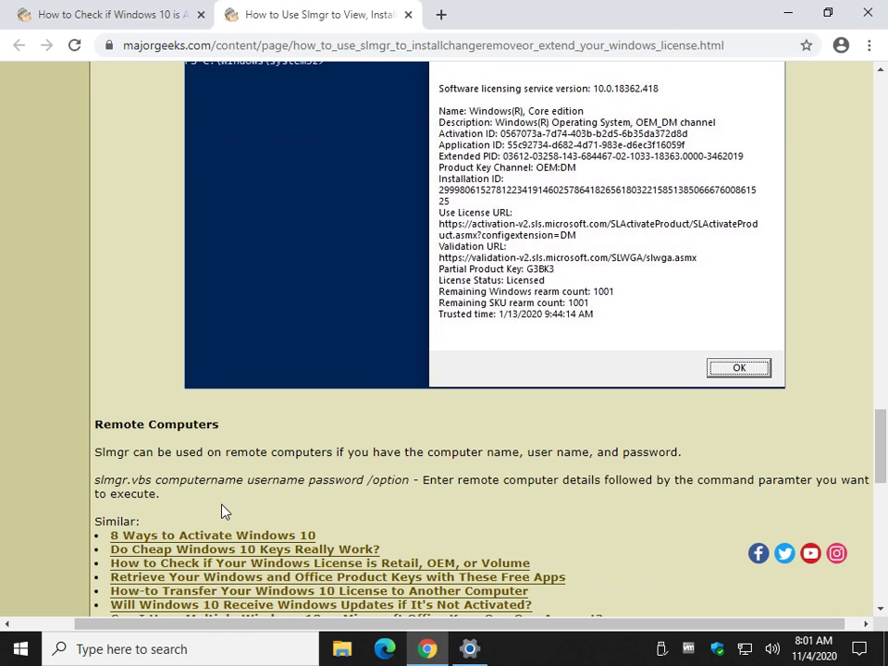
Step: Close the Slmgr article and return to the article on checking Windows 10 activation
{"action": "scroll", "coordinate": [390, 483], "scroll_direction": "up", "scroll_amount": 1}
{"action": "scroll", "coordinate": [389, 482], "scroll_direction": "up", "scroll_amount": 20}
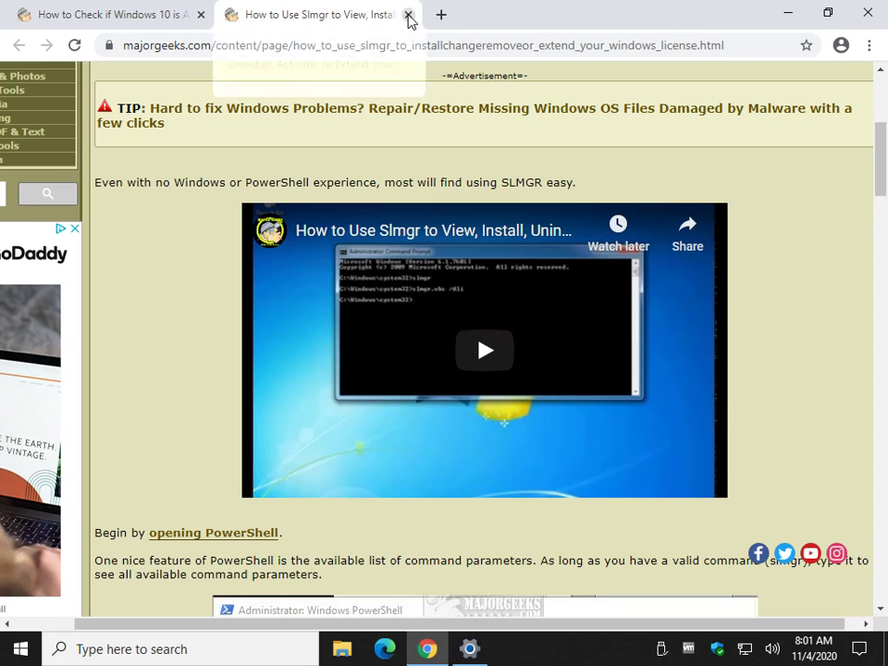
{"action": "left_click", "coordinate": [408, 15]}
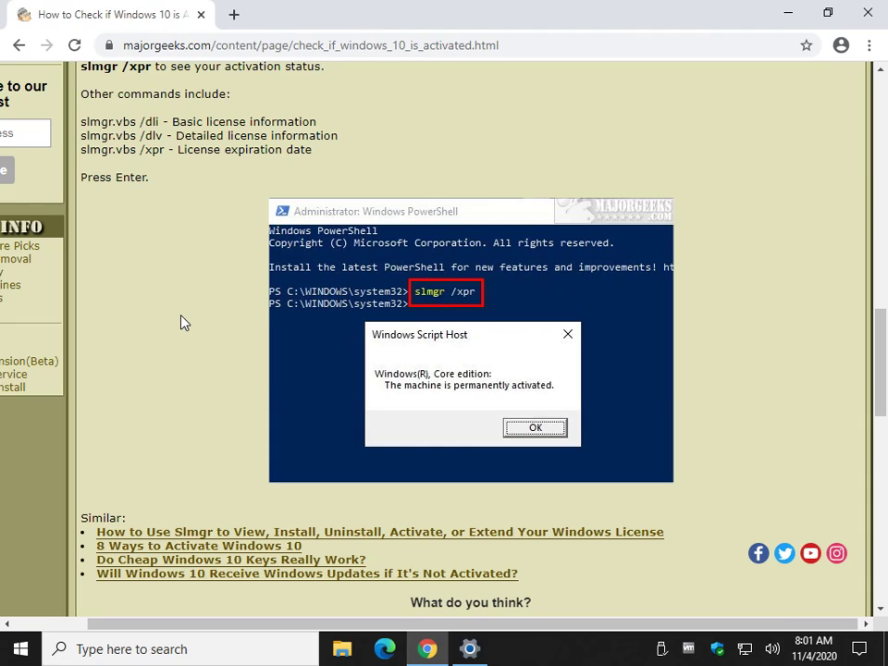
Step: Review the activation article's Command Prompt and Settings methods and its introduction on digital and product key activation
{"action": "scroll", "coordinate": [182, 322], "scroll_direction": "up", "scroll_amount": 4}
{"action": "scroll", "coordinate": [182, 316], "scroll_direction": "up", "scroll_amount": 2}
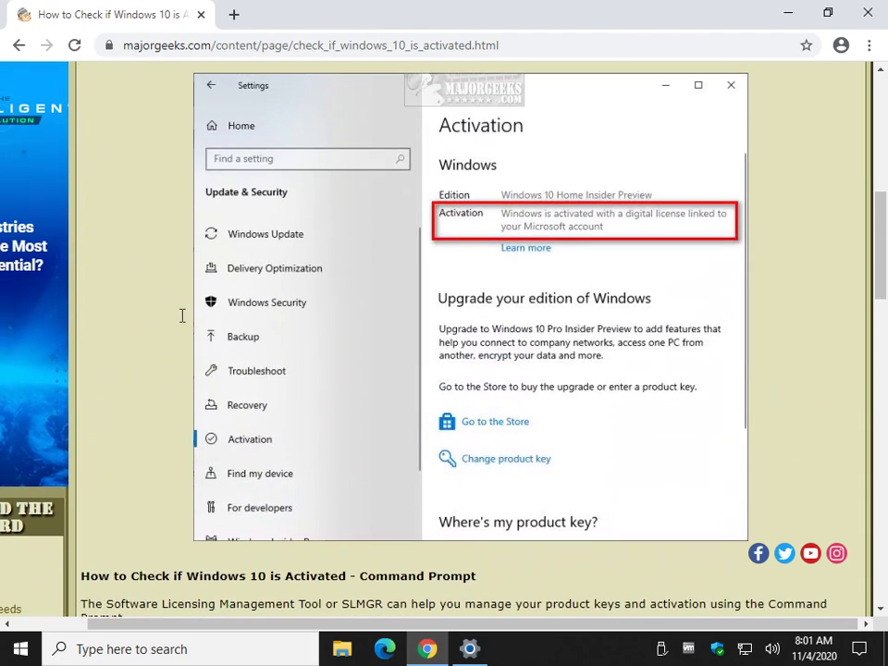
{"action": "scroll", "coordinate": [182, 319], "scroll_direction": "down", "scroll_amount": 4}
{"action": "scroll", "coordinate": [182, 322], "scroll_direction": "up", "scroll_amount": 3}
{"action": "scroll", "coordinate": [182, 322], "scroll_direction": "up", "scroll_amount": 3}
{"action": "scroll", "coordinate": [182, 322], "scroll_direction": "up", "scroll_amount": 3}
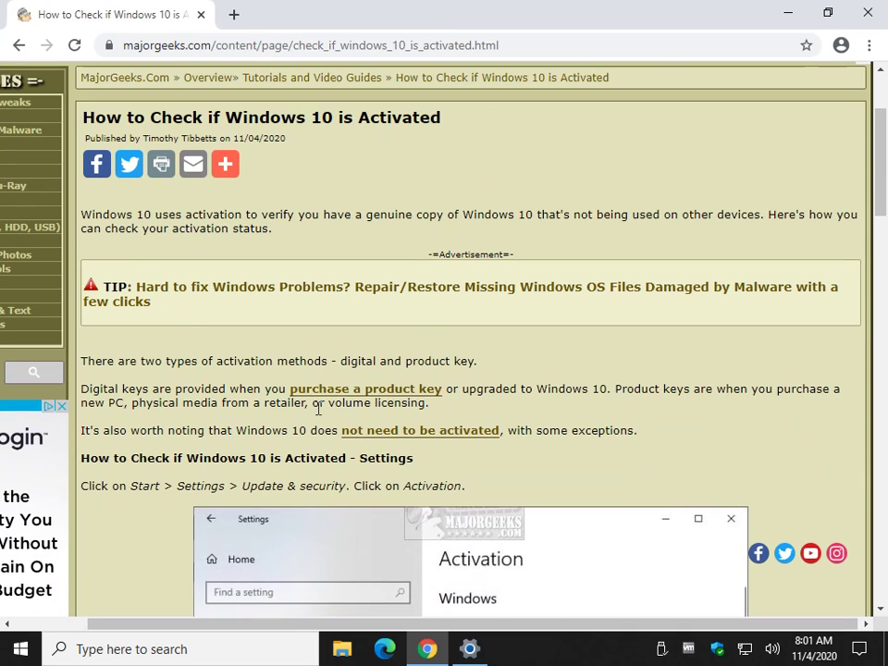